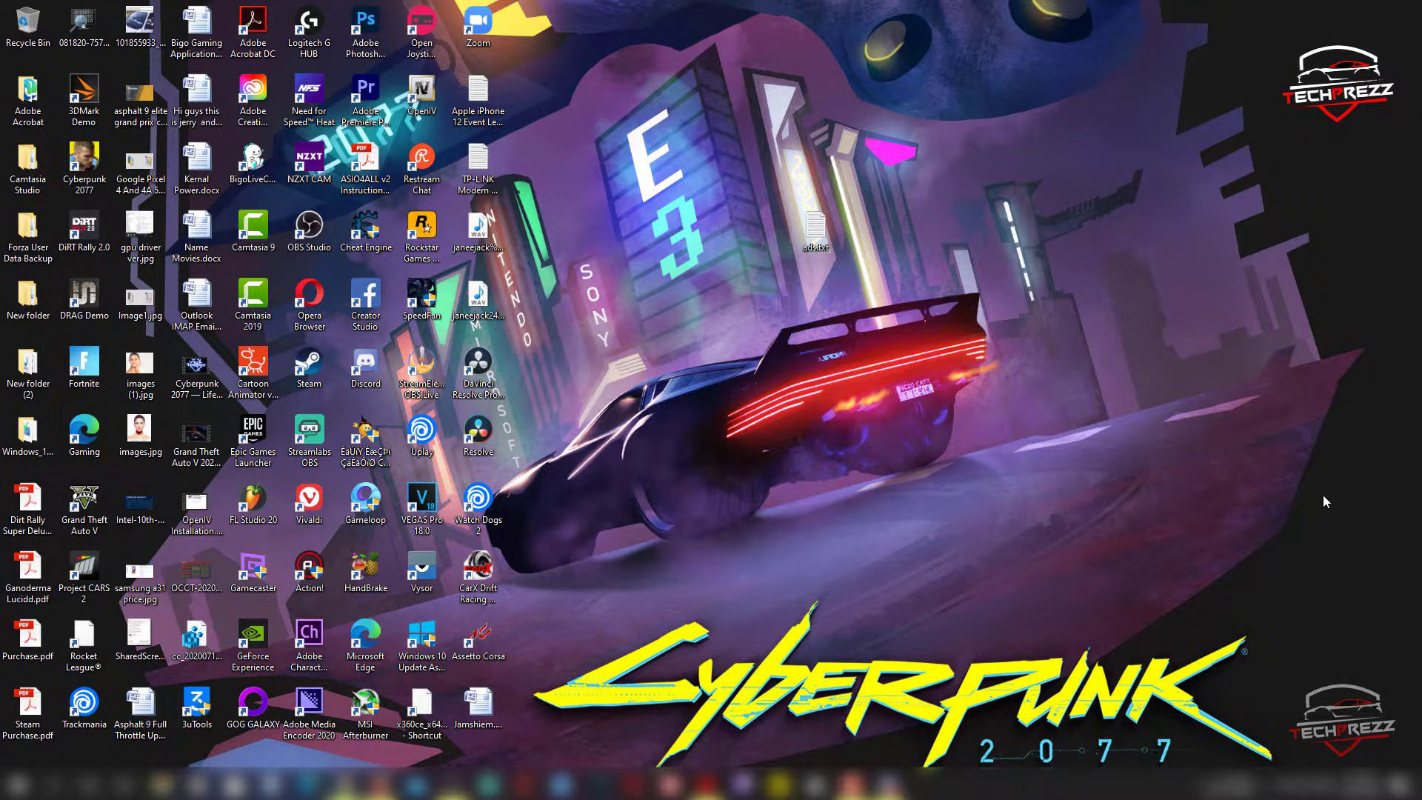
Step: Open Discord and look through the text, game, bot and voice channels of the TechPrezz server
left_click(895, 785)
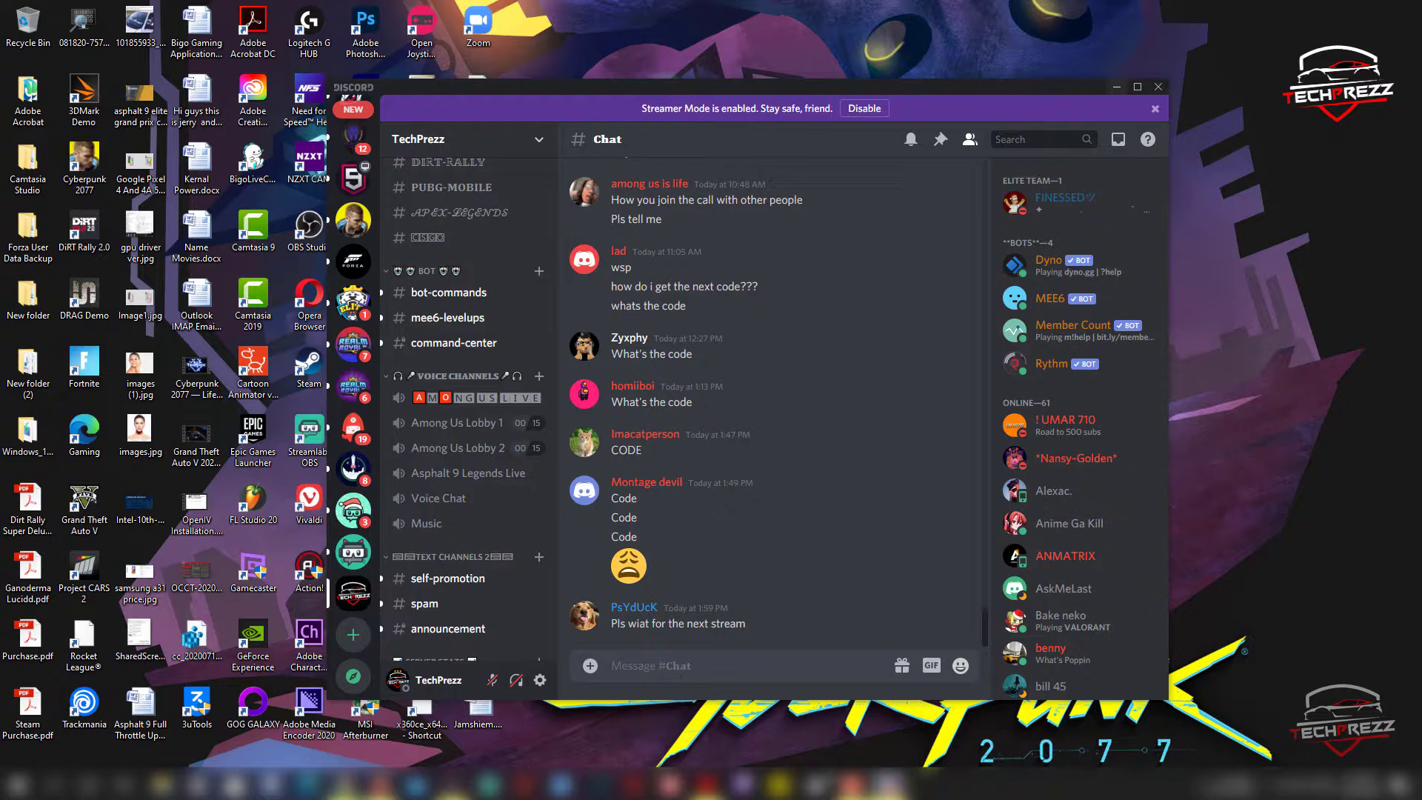
scroll(495, 450, "up", 10)
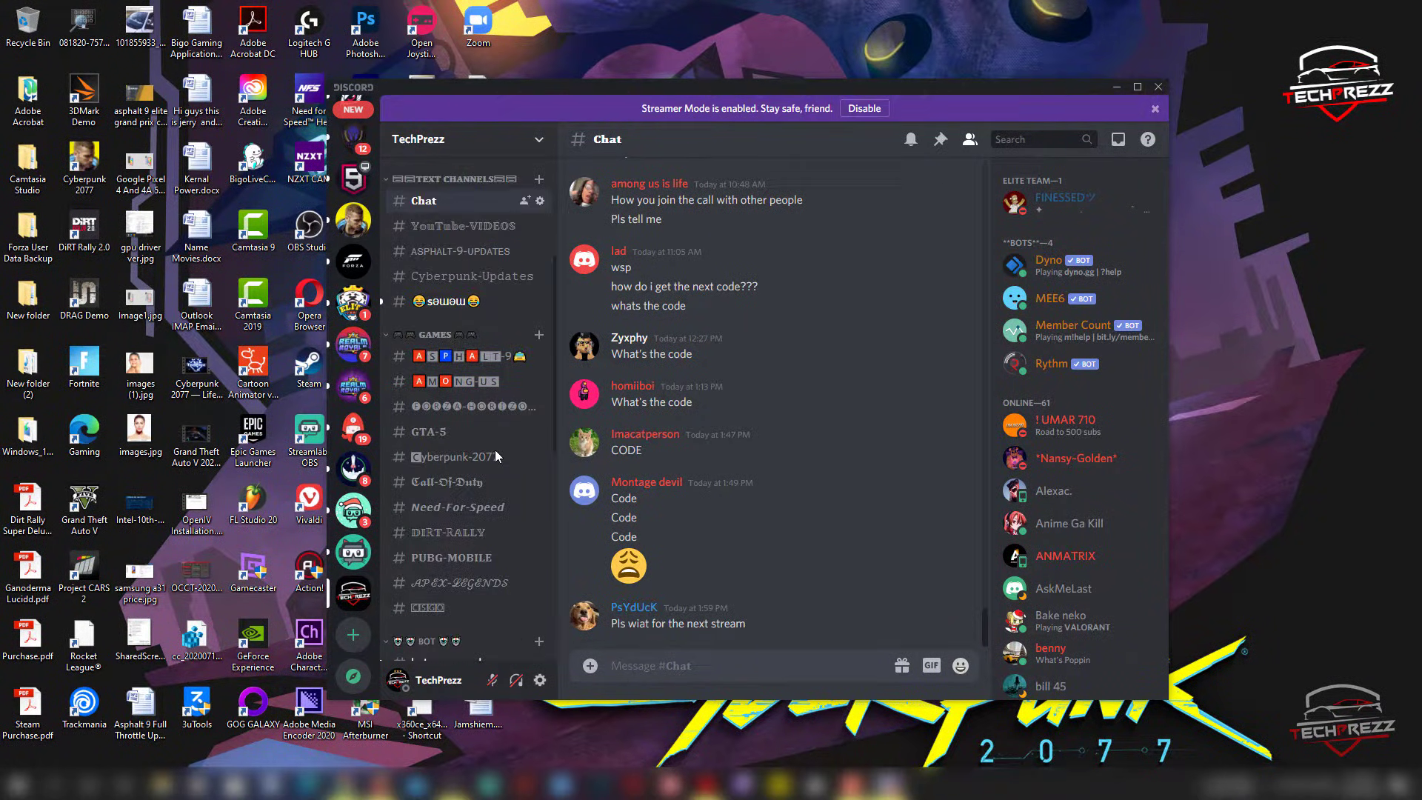
scroll(496, 437, "down", 5)
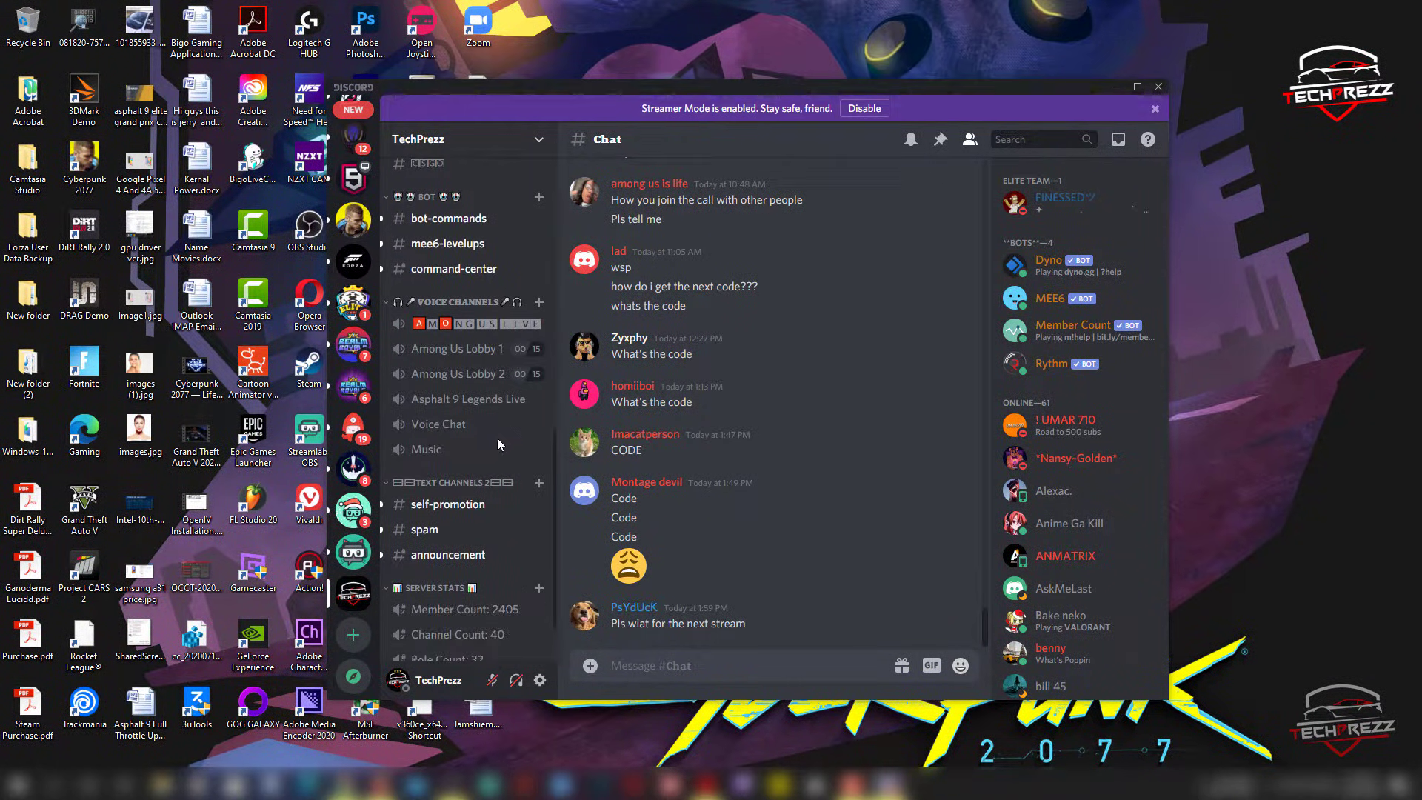
scroll(495, 444, "up", 2)
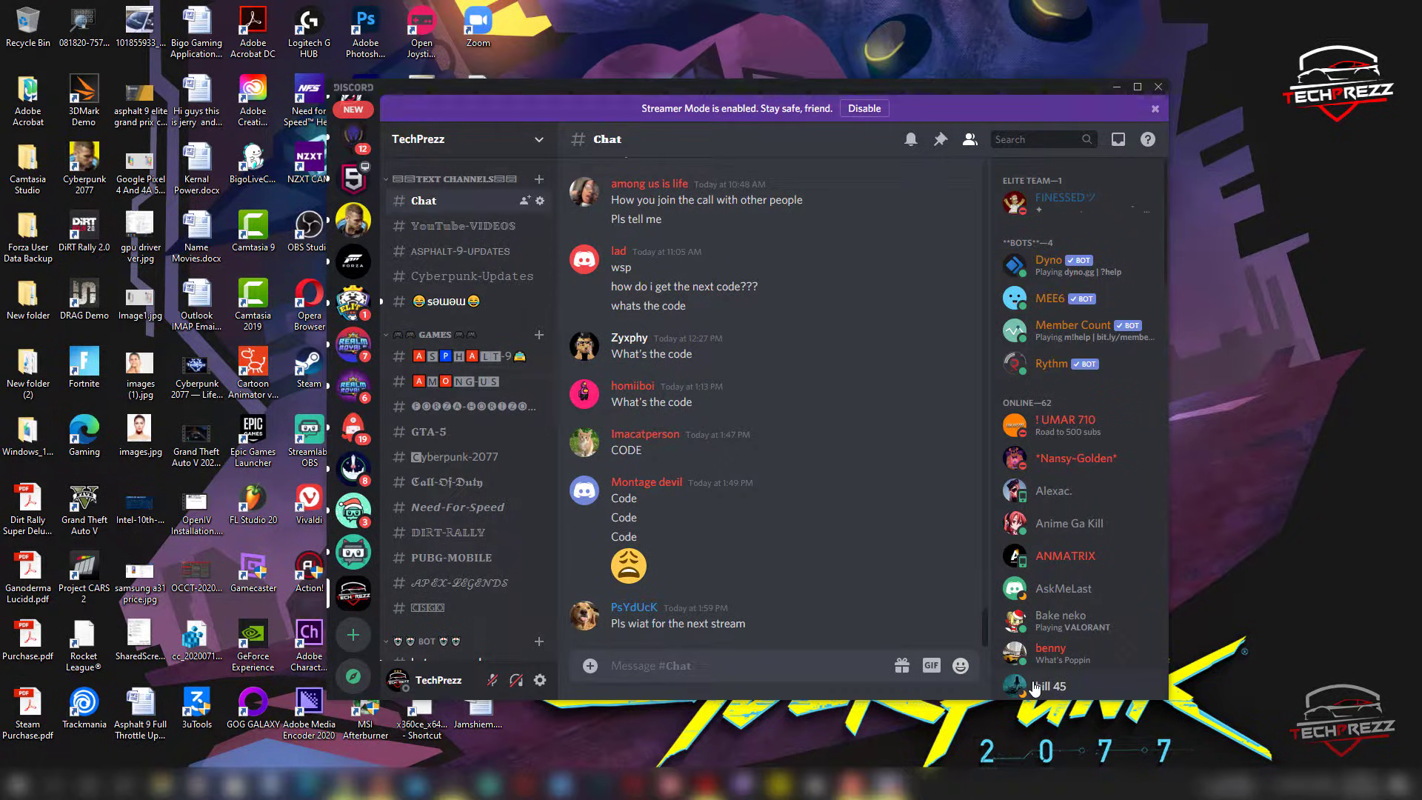
scroll(464, 566, "down", 4)
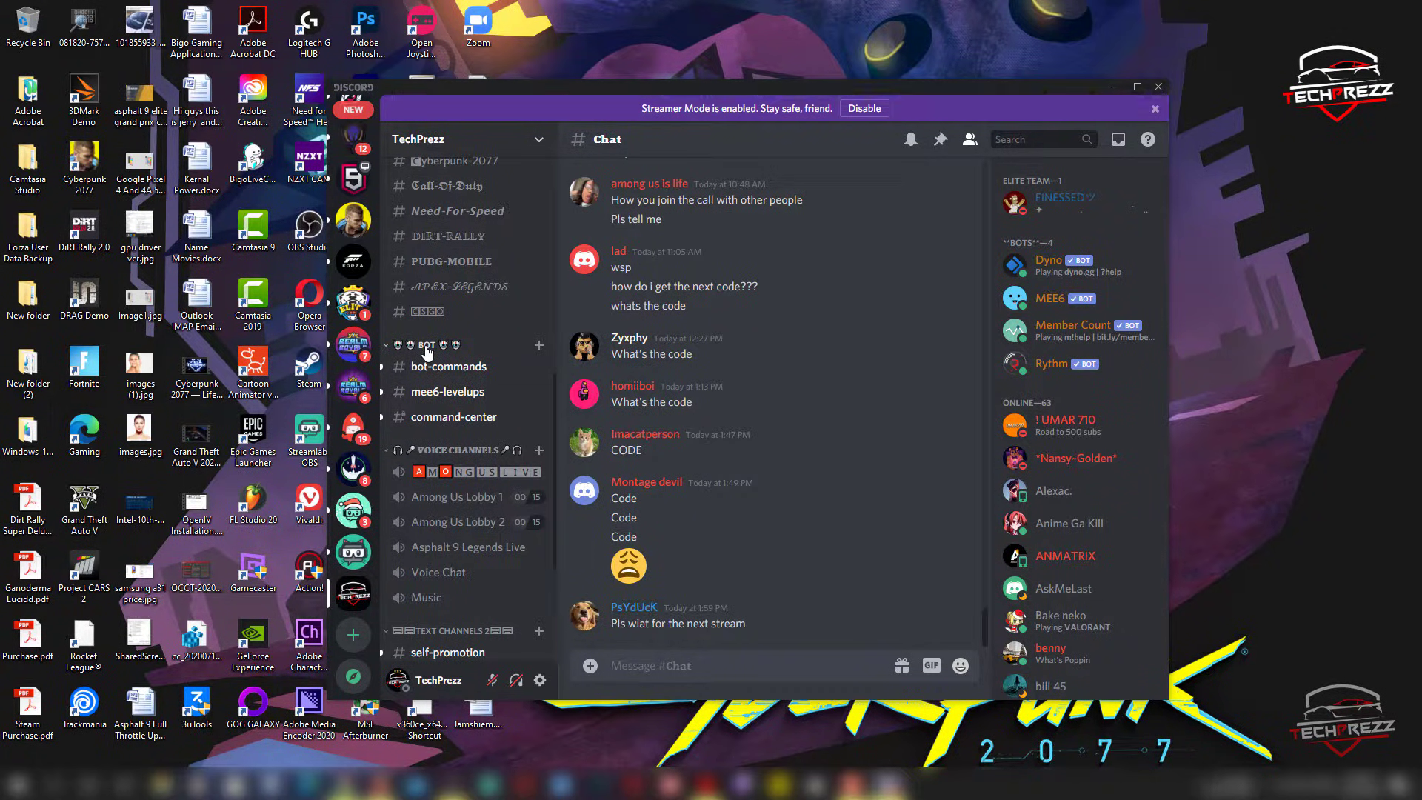
scroll(446, 533, "down", 3)
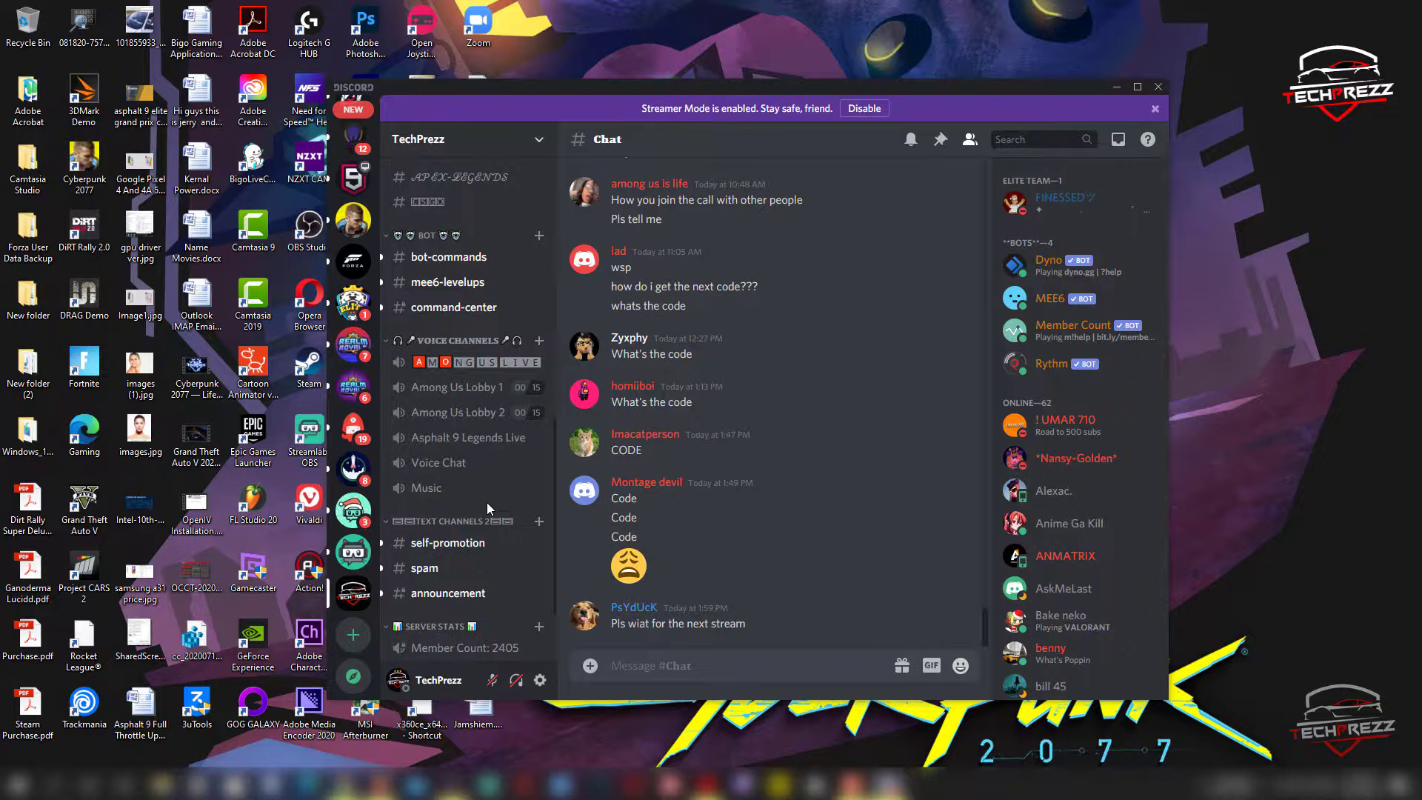
scroll(487, 502, "up", 2)
left_click(539, 441)
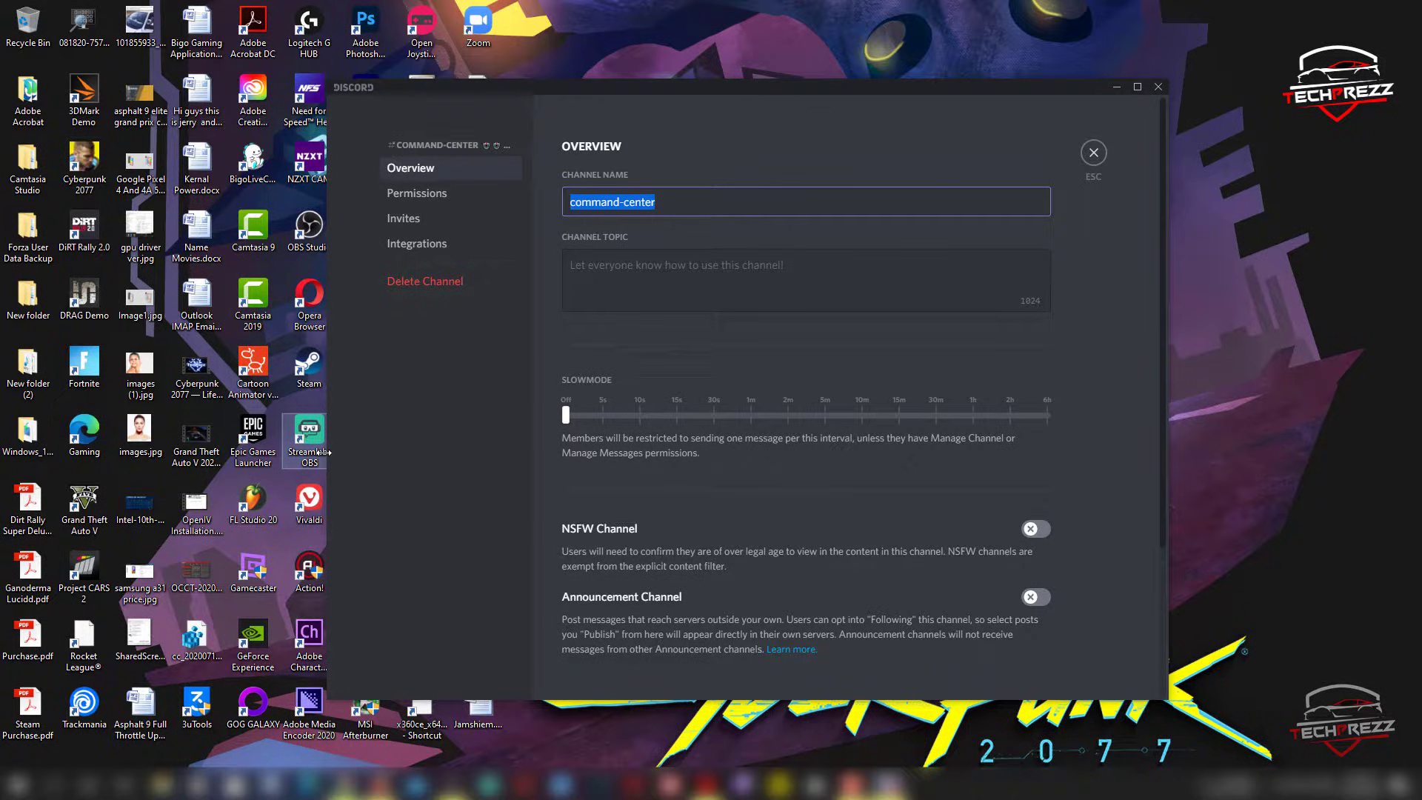
type("command")
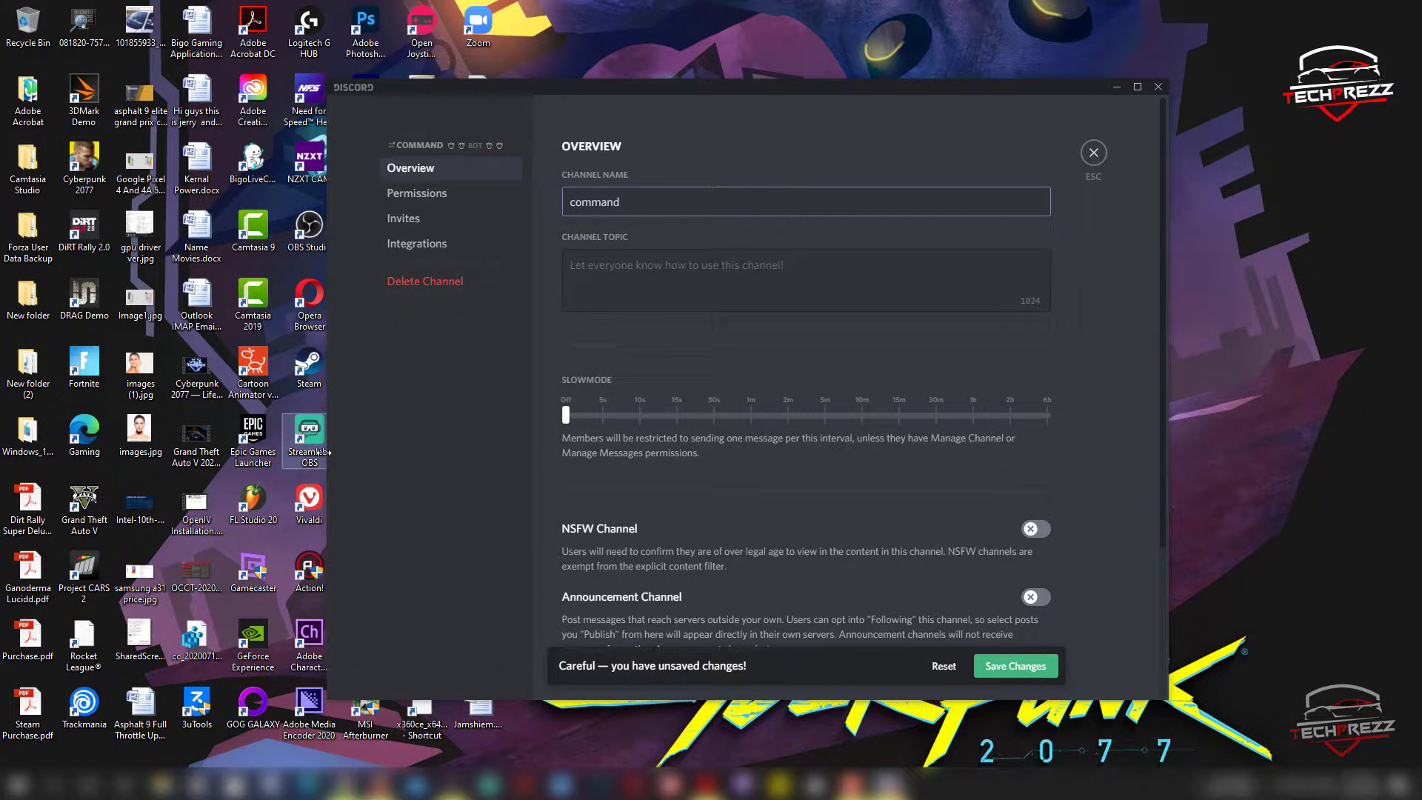
key("ctrl+i")
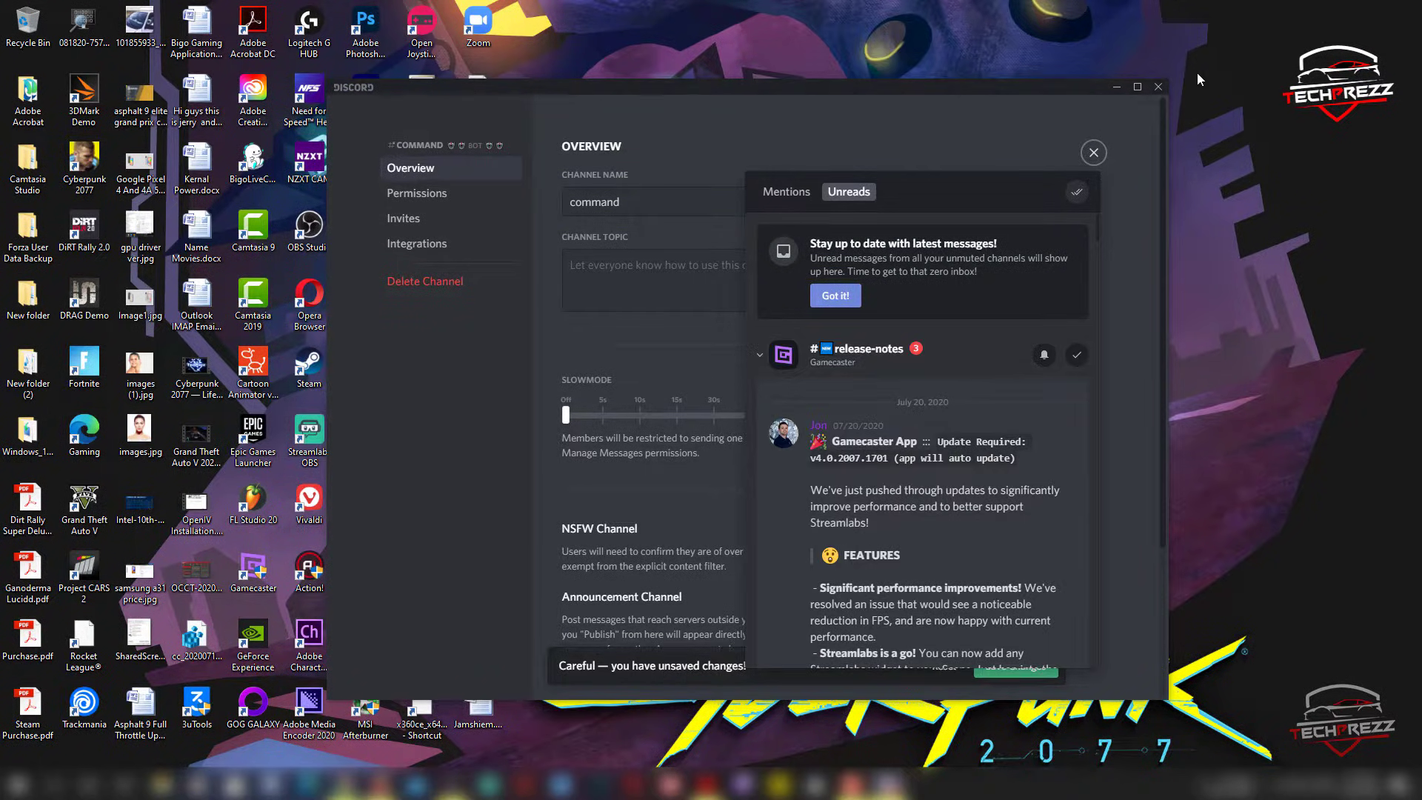
left_click(1077, 163)
left_click(694, 202)
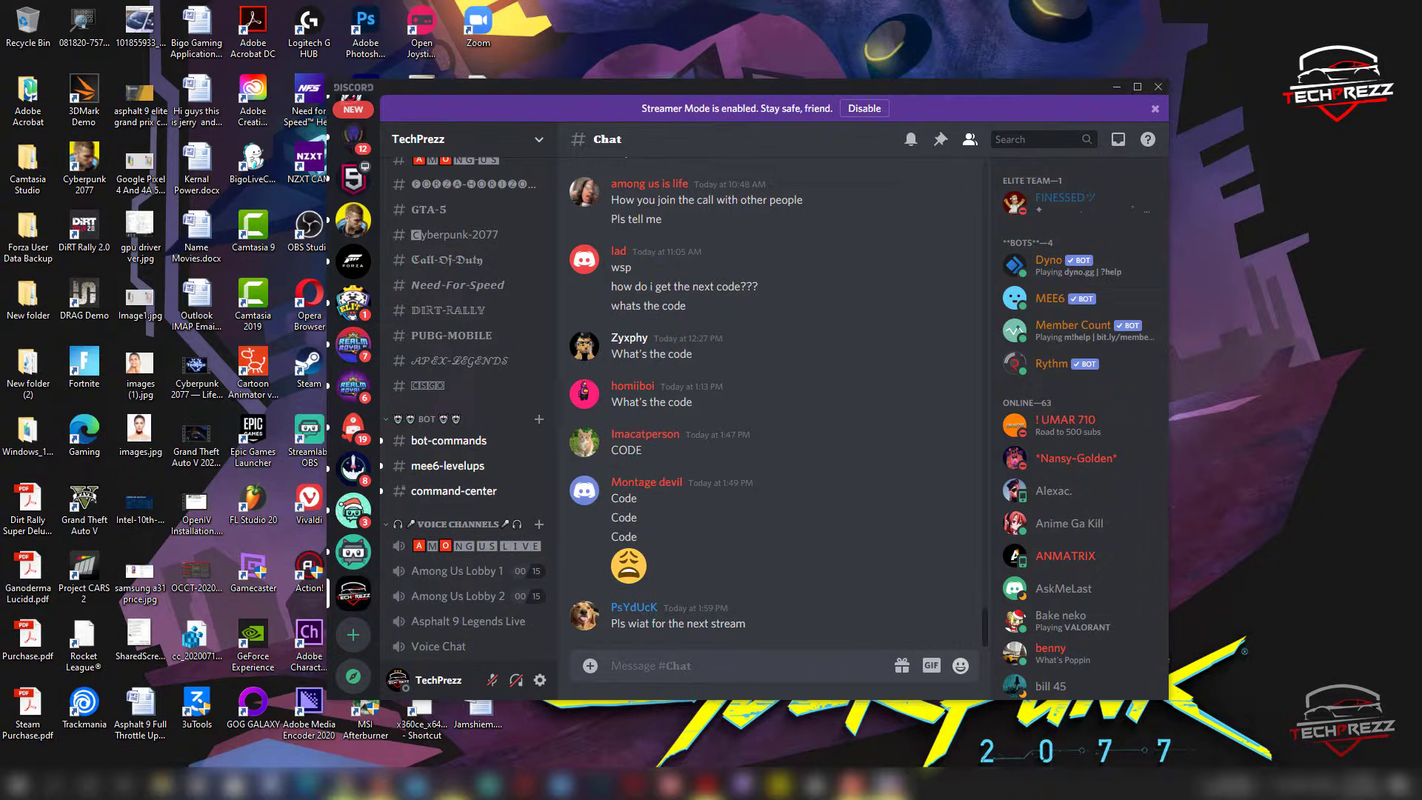
Step: Switch to the browser and bring up the Unicode Text Converter page's input text and font variants
left_click(384, 785)
left_click(955, 371)
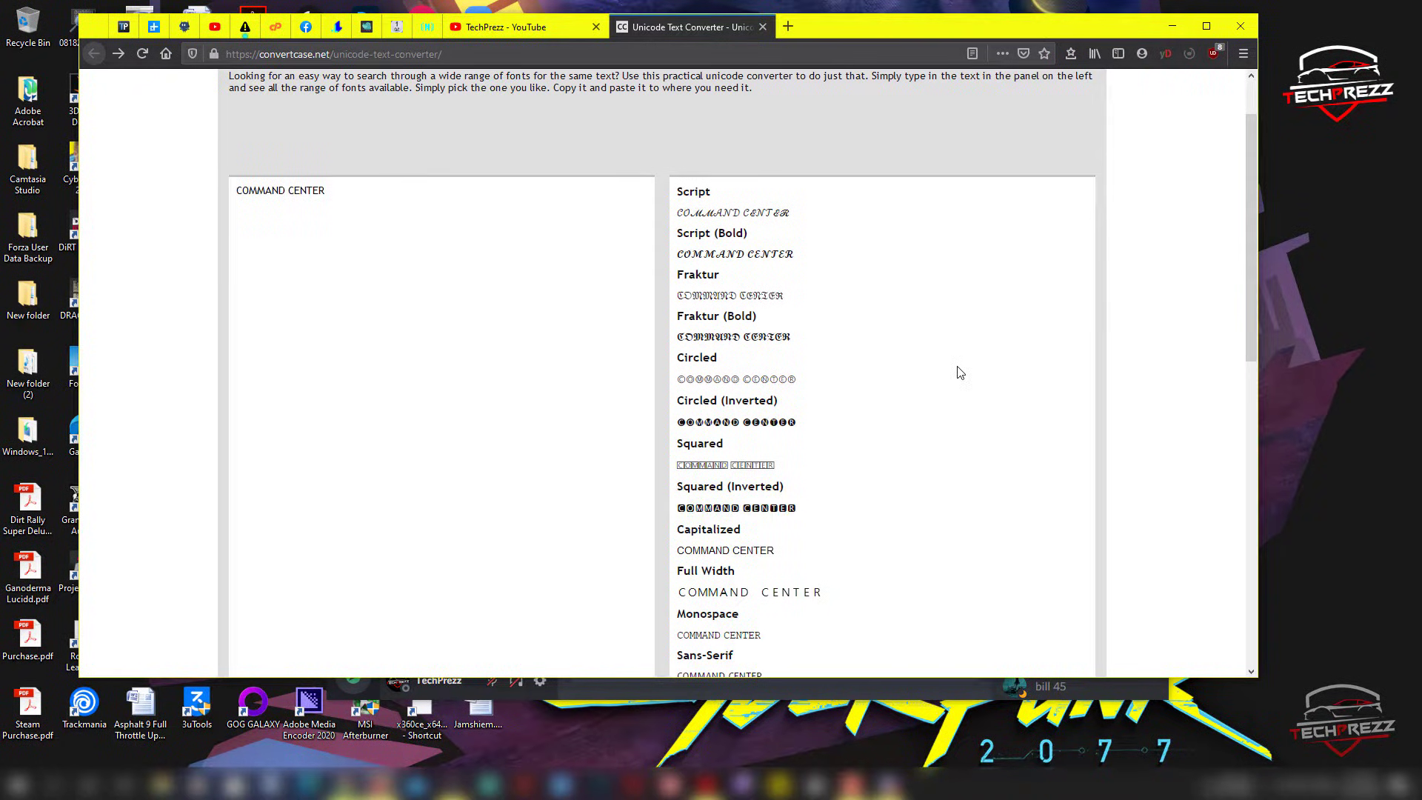
scroll(955, 371, "up", 3)
scroll(910, 420, "down", 3)
scroll(907, 421, "up", 2)
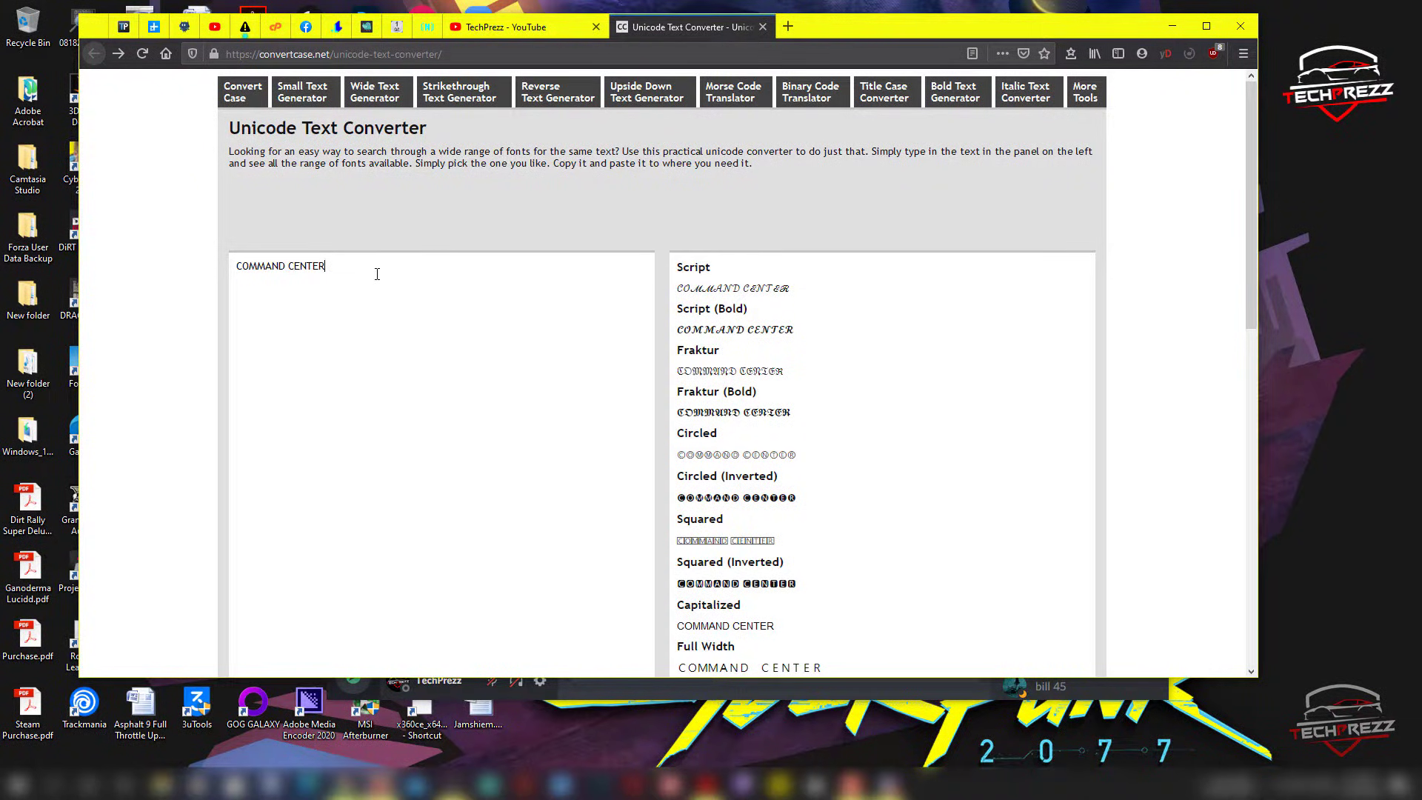
Step: Select the COMMAND CENTER source text and examine the font styles the converter offers, from Script to Sans-Serif (Bold Italic)
key("ctrl+a")
left_click(393, 267)
key("ctrl+a")
left_click(324, 295)
key("ctrl+a")
left_click(888, 400)
scroll(821, 340, "down", 5)
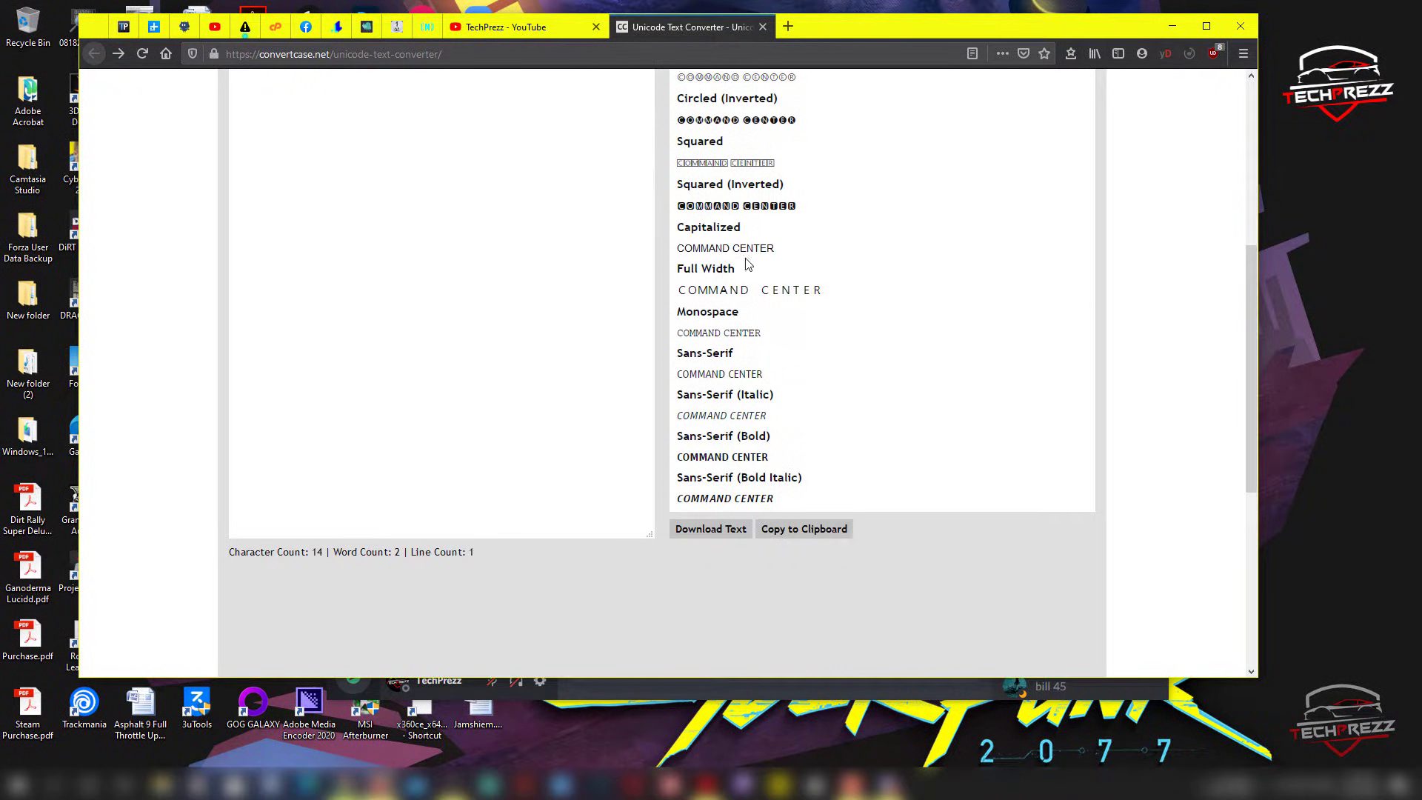
scroll(750, 357, "up", 3)
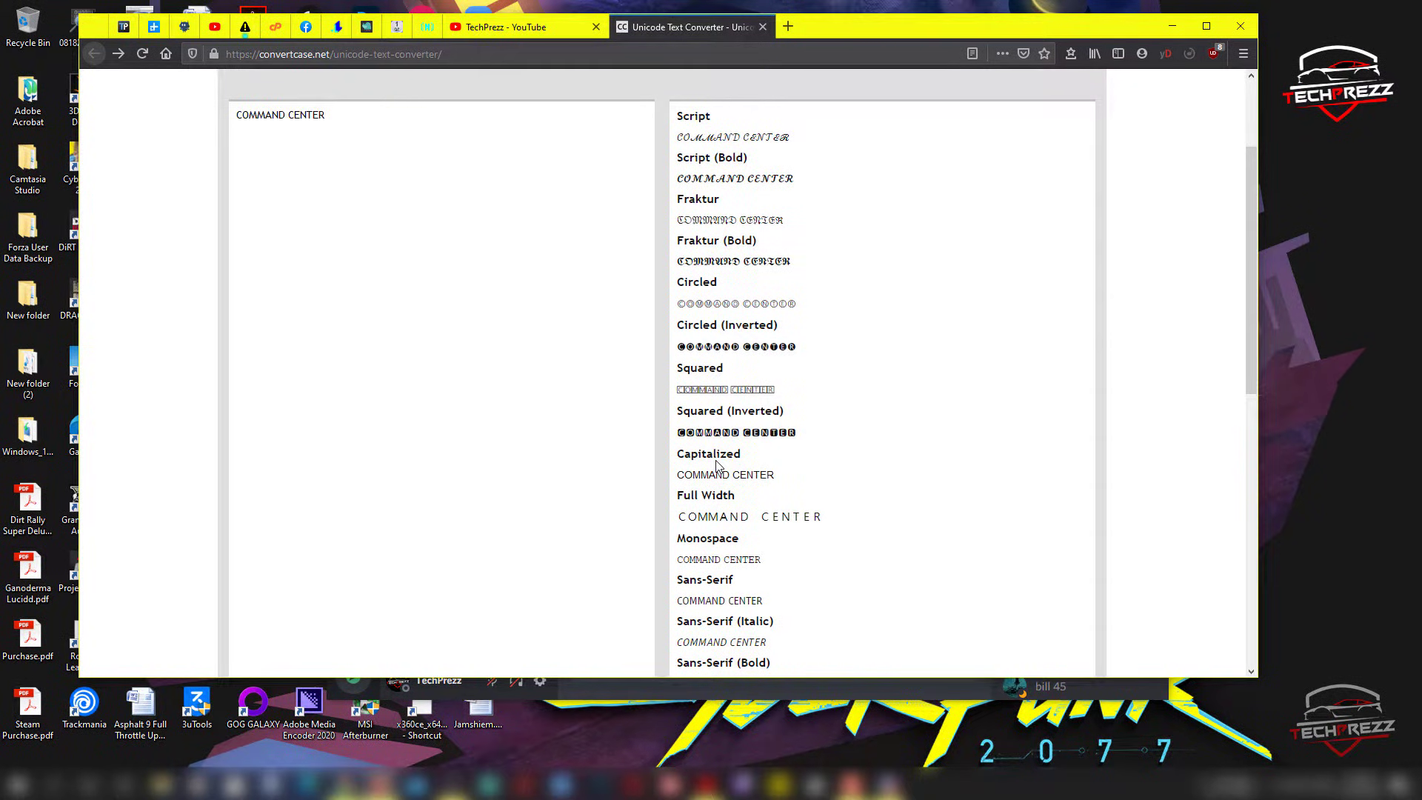
scroll(717, 368, "down", 4)
scroll(718, 368, "up", 3)
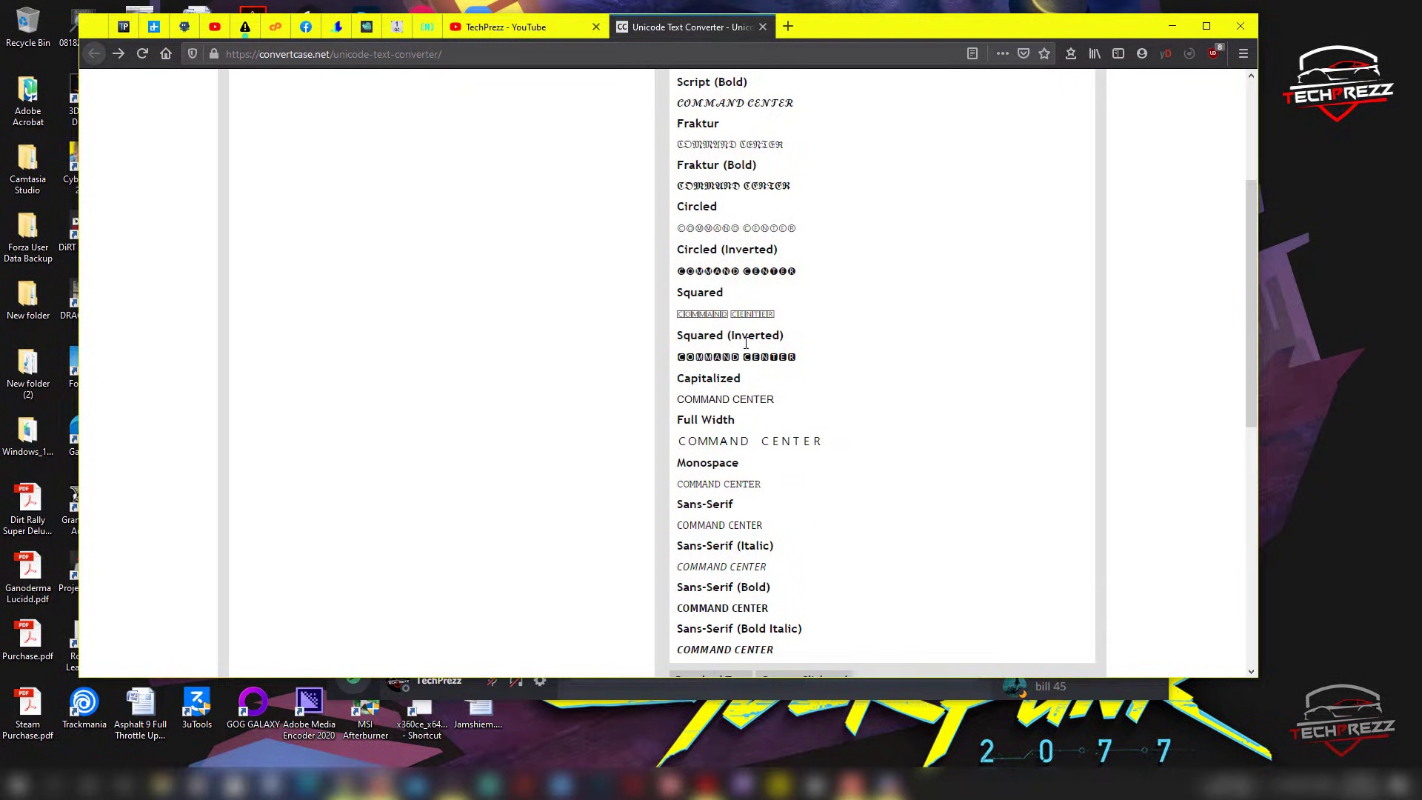
scroll(740, 374, "down", 2)
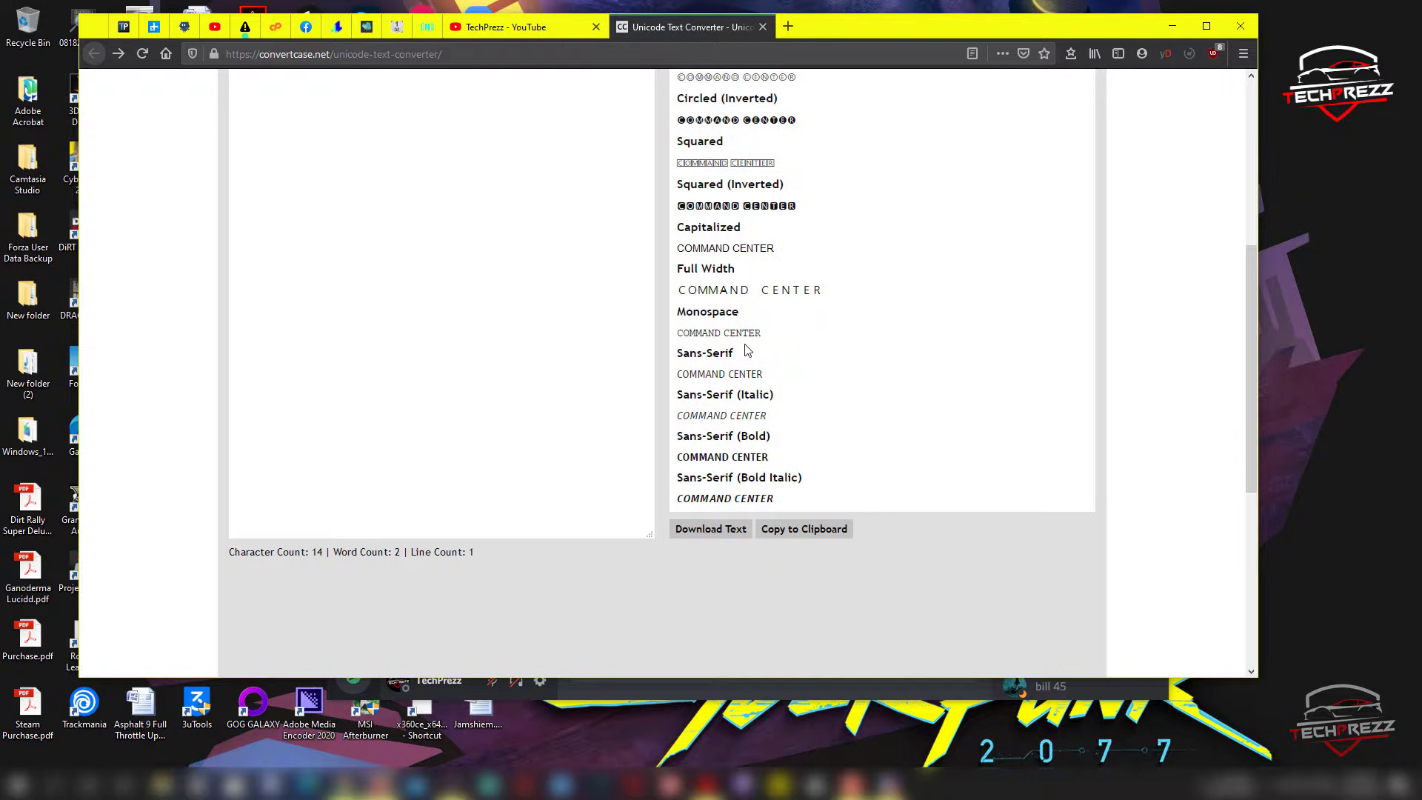
scroll(358, 215, "up", 5)
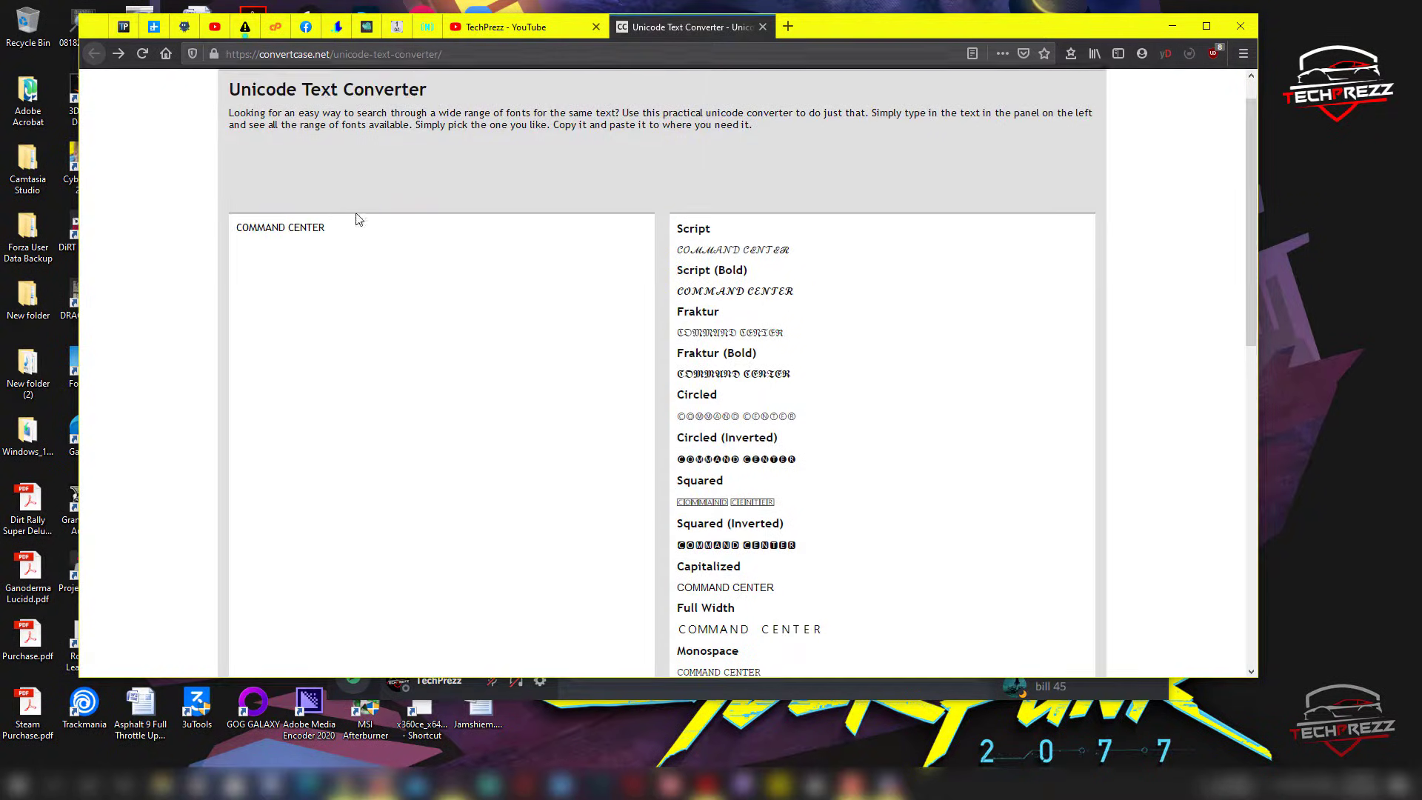
left_click_drag(356, 260, 222, 258)
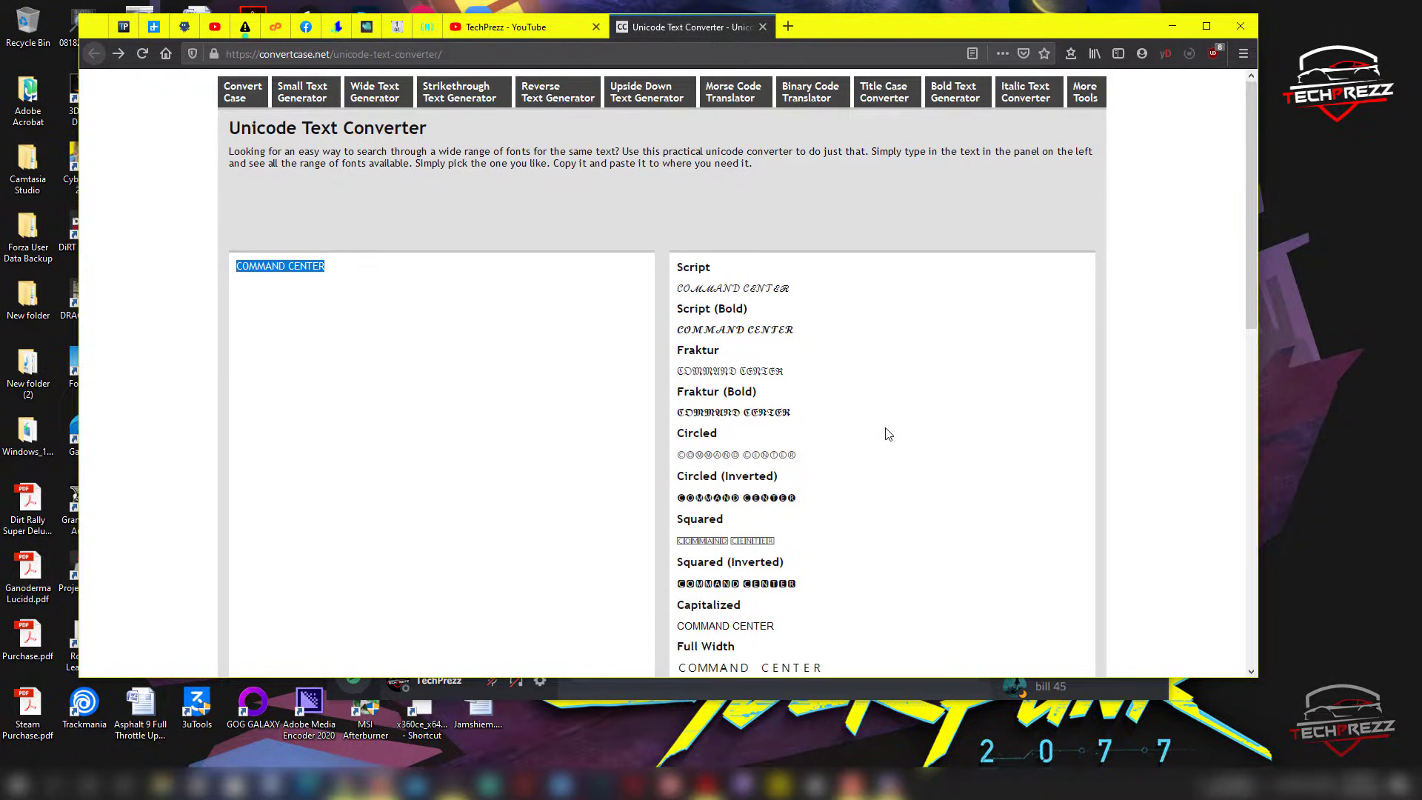
scroll(175, 213, "down", 5)
scroll(286, 222, "up", 5)
left_click(353, 265)
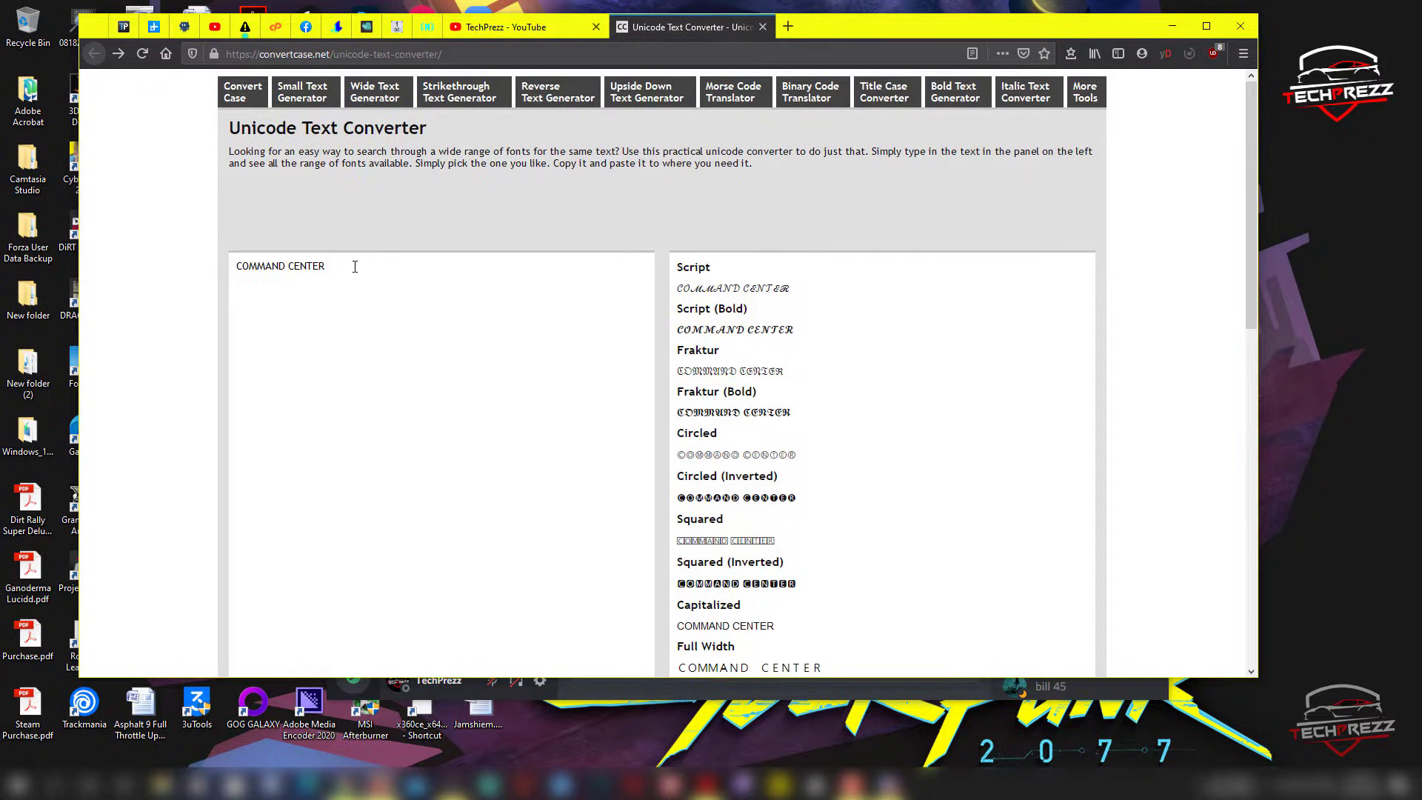
Step: Copy the Sans-Serif (Bold) version of COMMAND CENTER and save it in Discord as the command-center channel's name
scroll(837, 437, "down", 6)
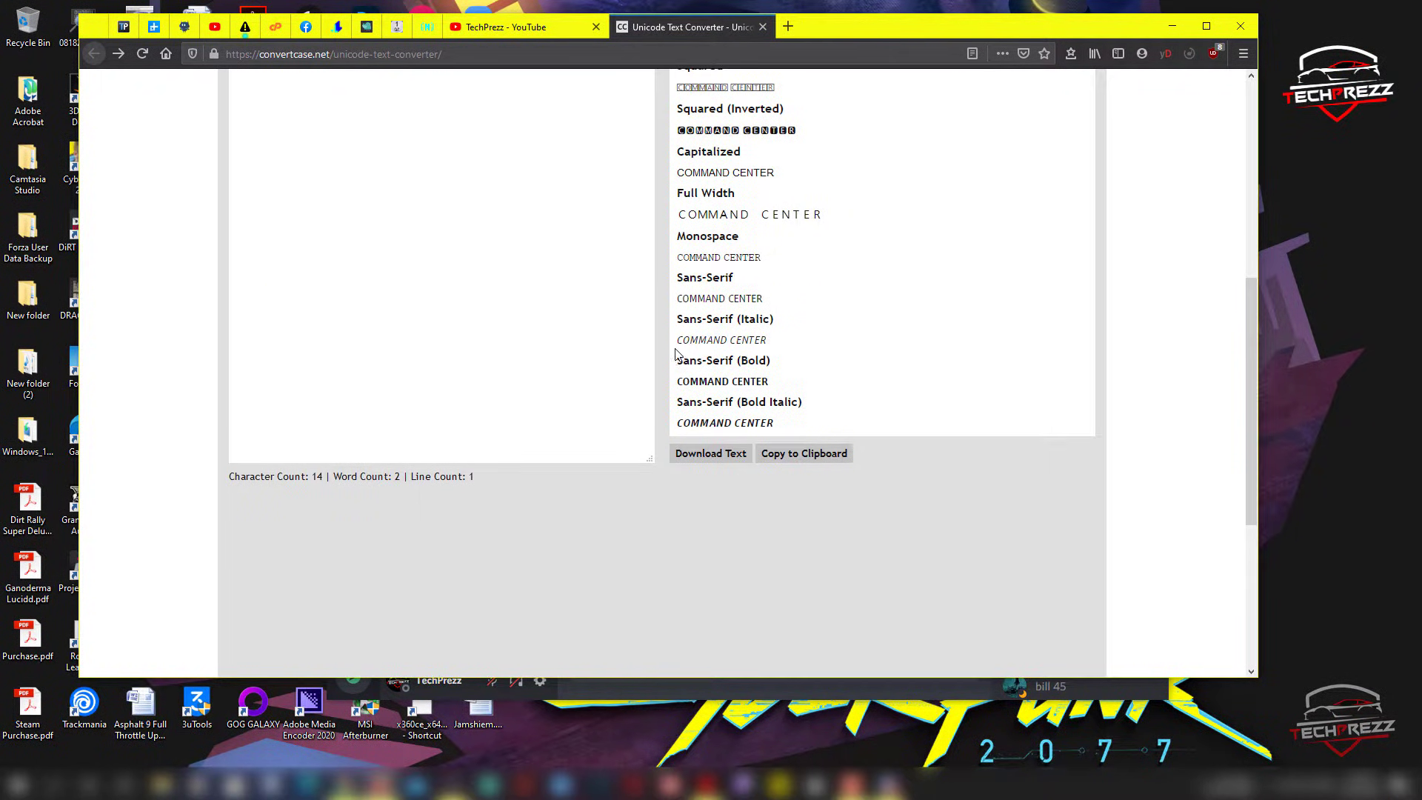
left_click_drag(677, 383, 829, 384)
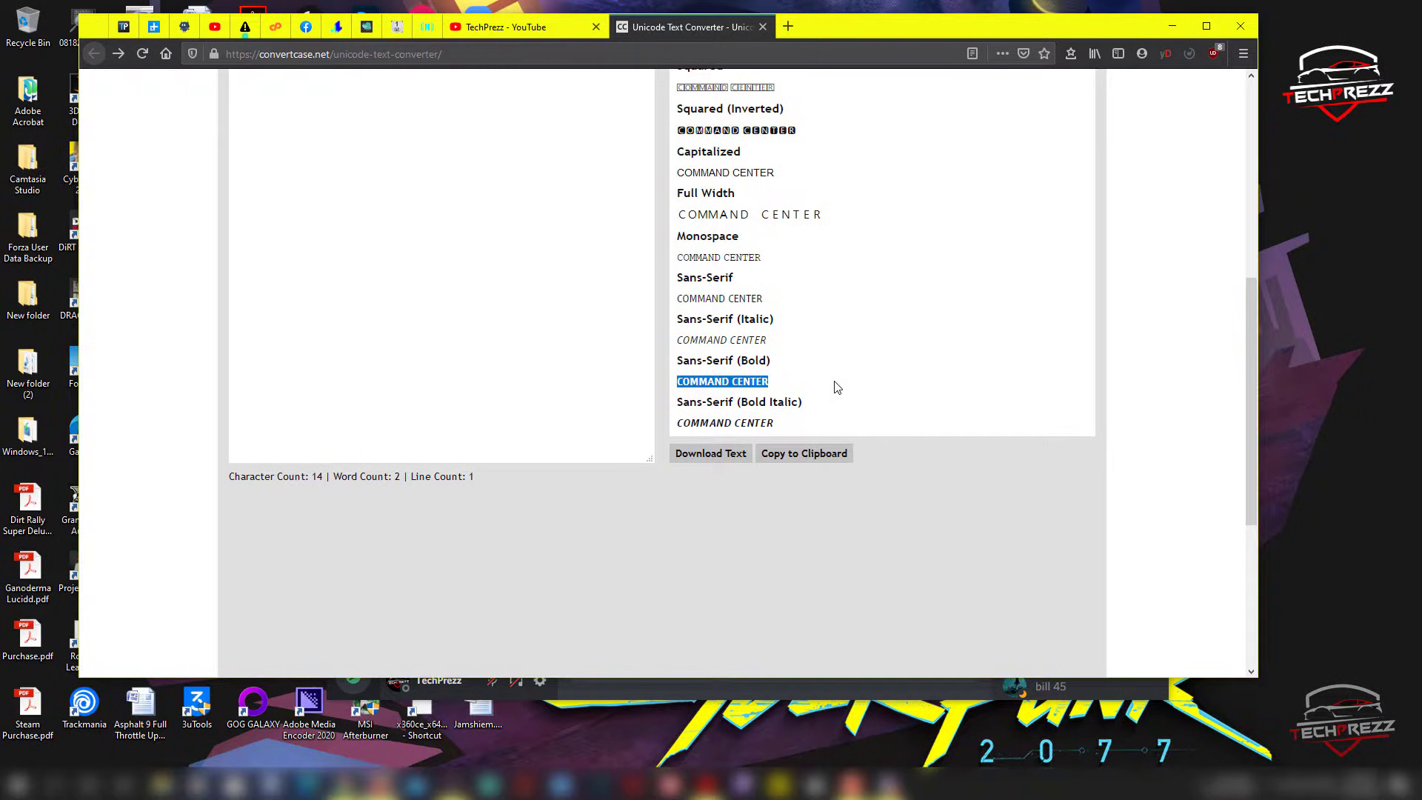
left_click(873, 783)
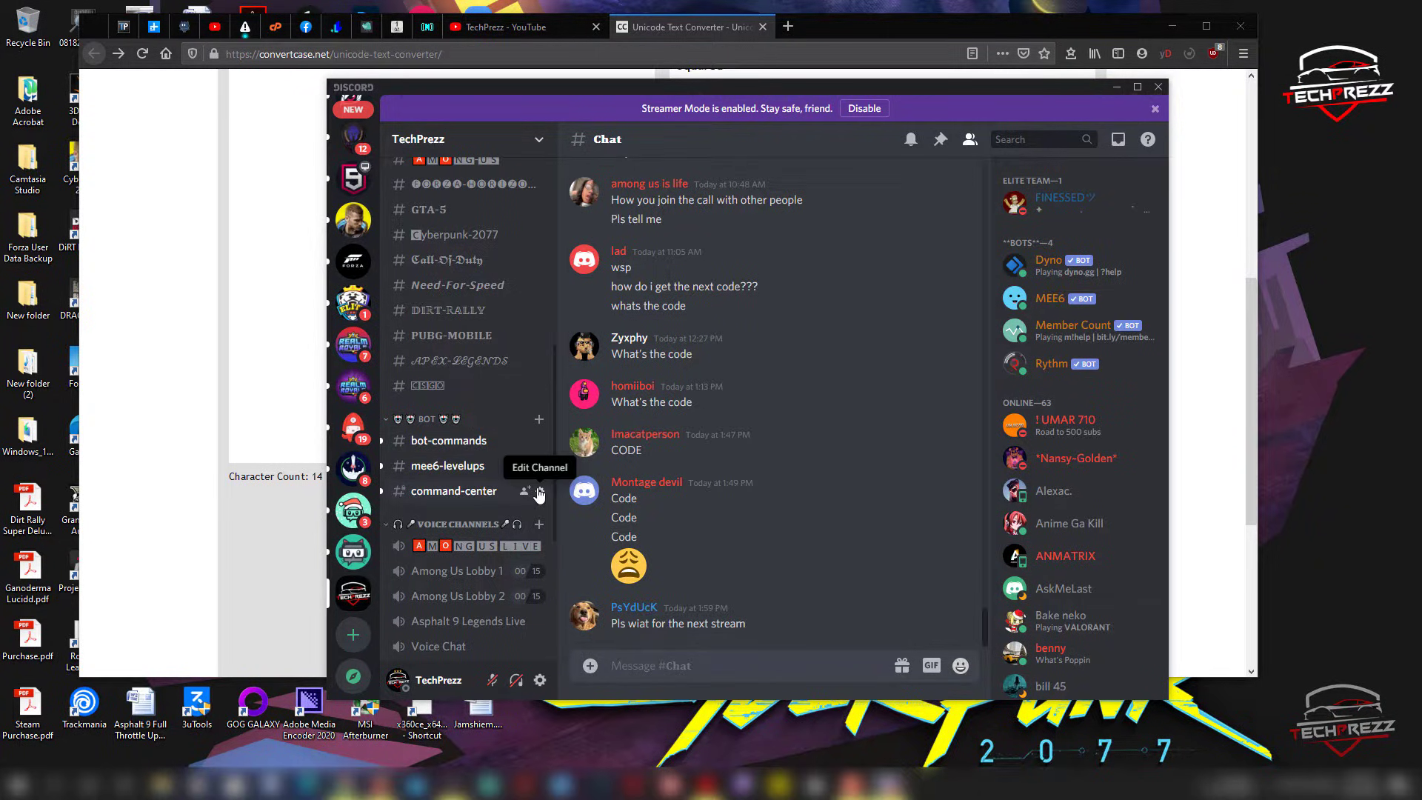
left_click(540, 494)
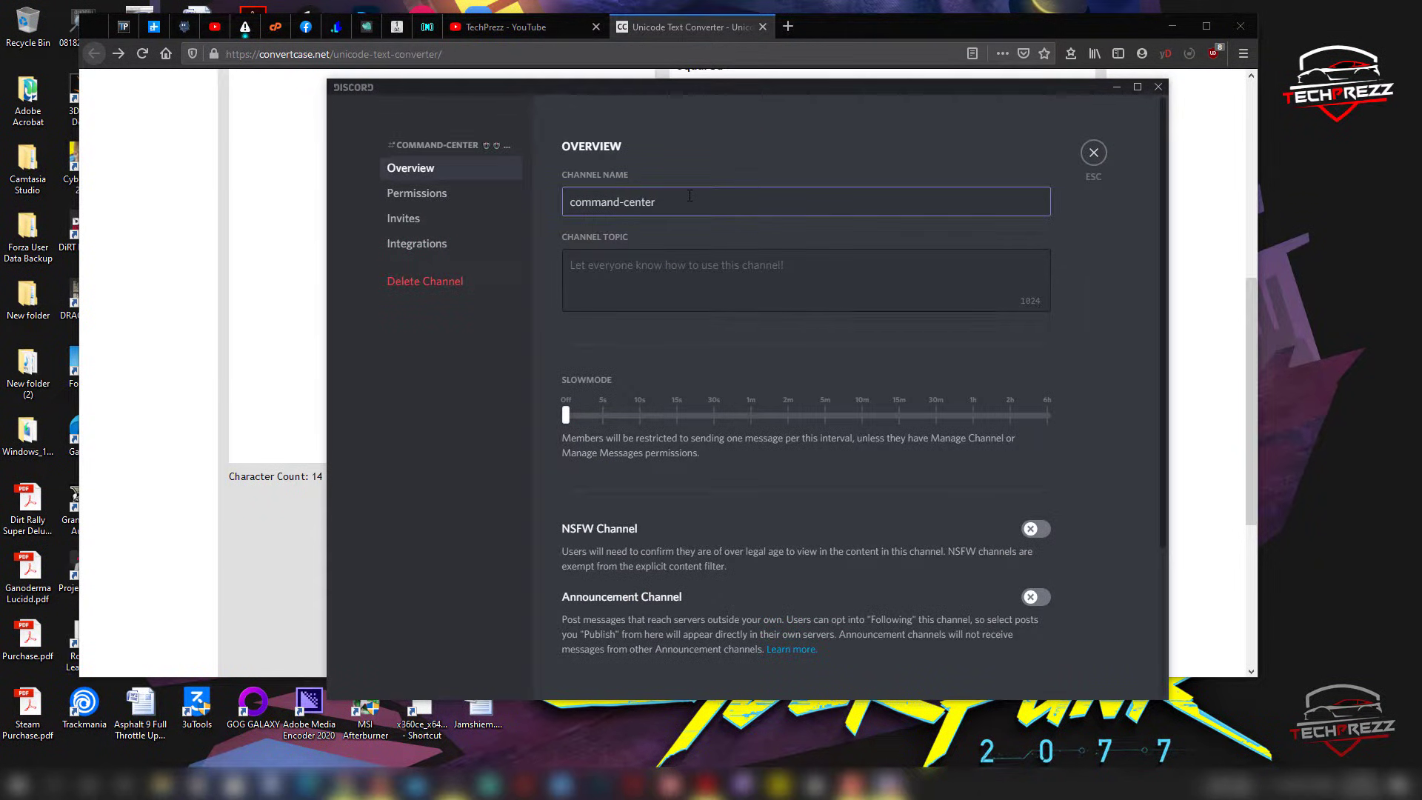
key("ctrl+a")
type("COMMAND-CENTER")
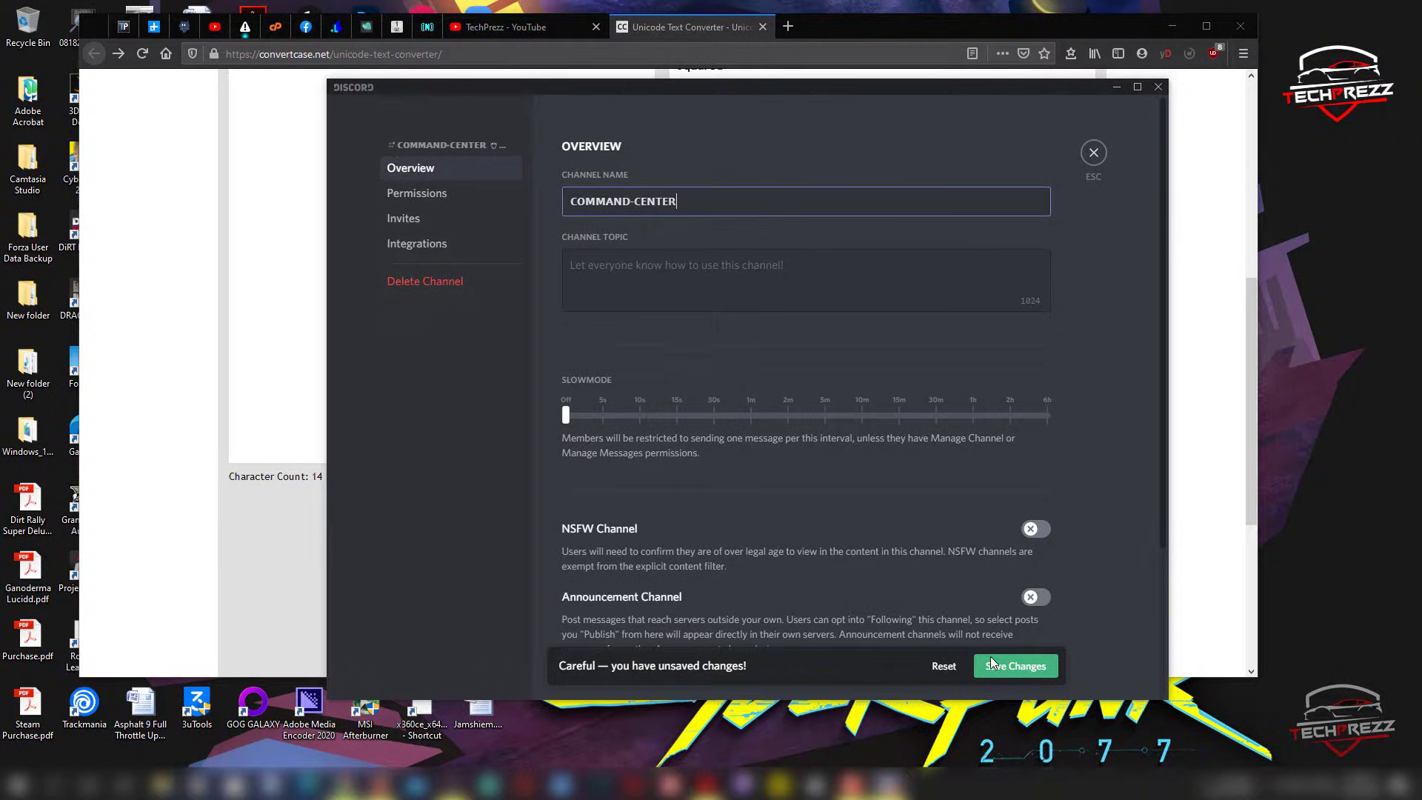
left_click(1026, 668)
key("alt+F4")
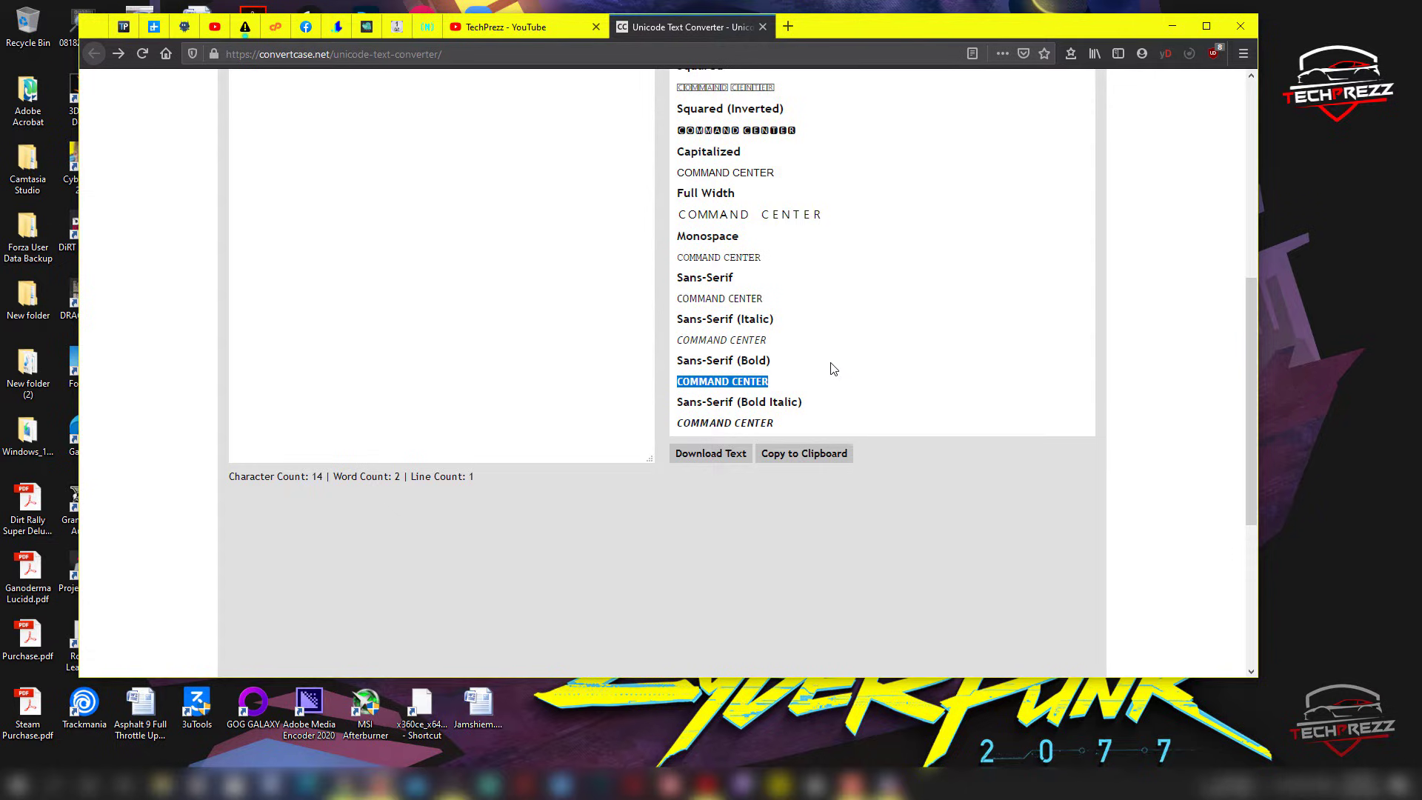
Step: Select and copy the Squared (Inverted) version of COMMAND CENTER on the converter page
scroll(847, 344, "up", 4)
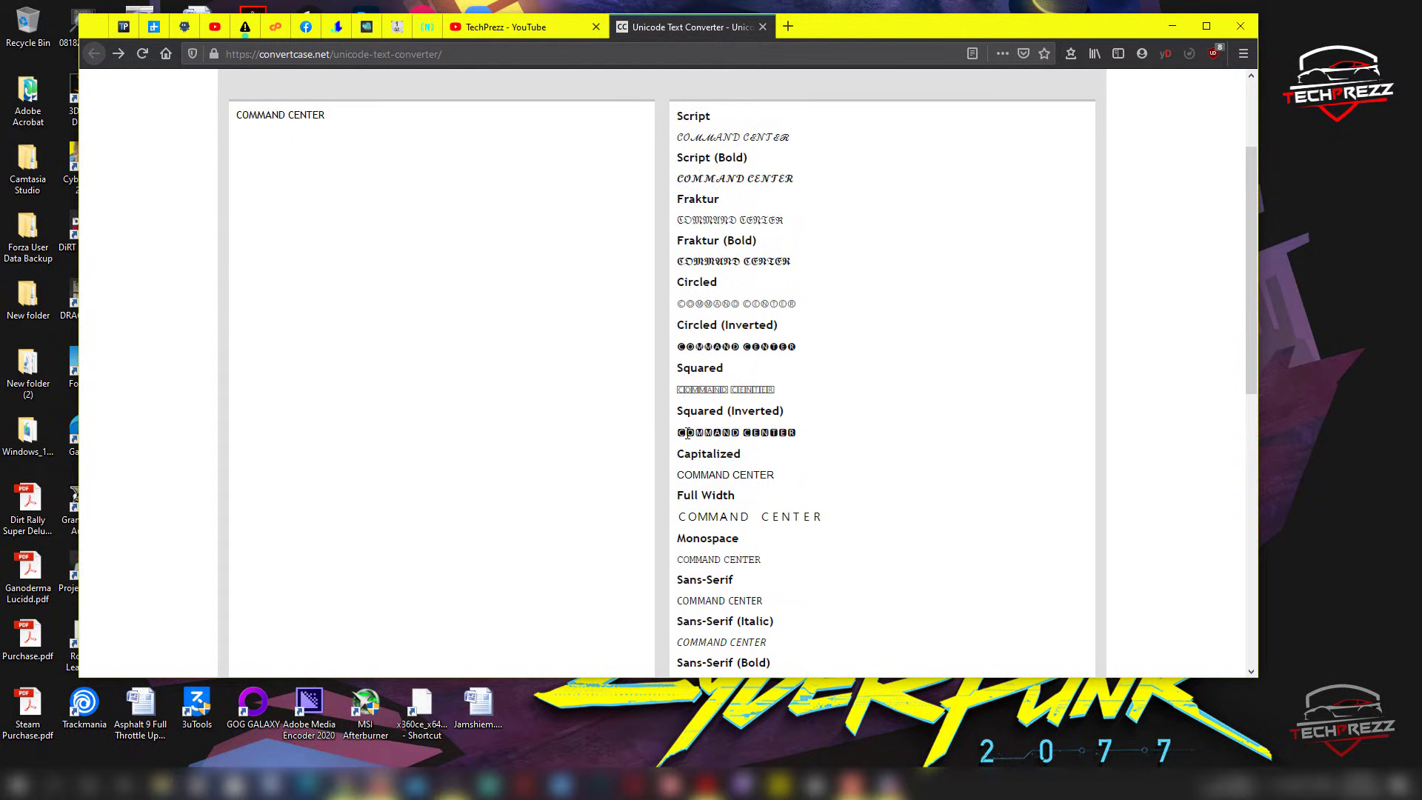
left_click_drag(677, 432, 829, 438)
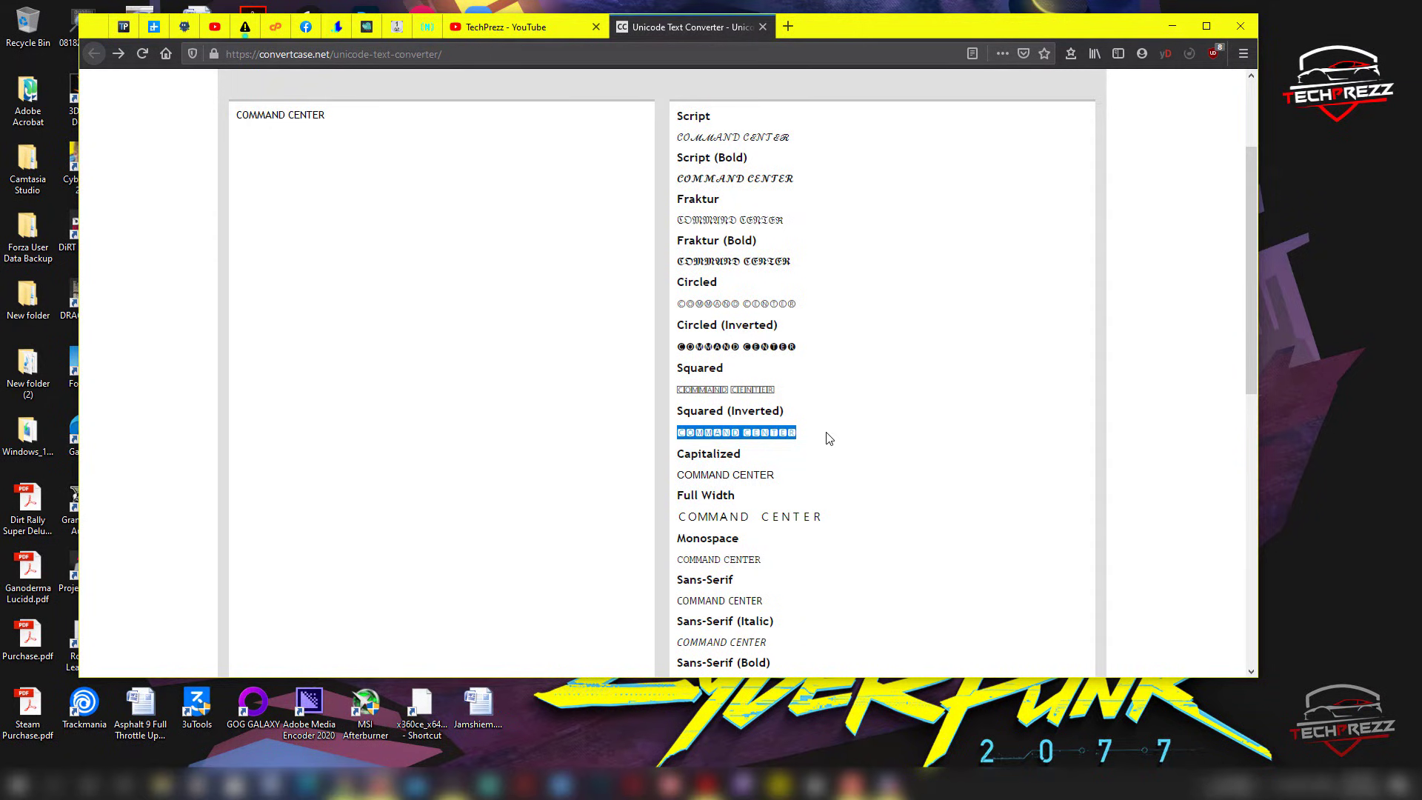
left_click(709, 452)
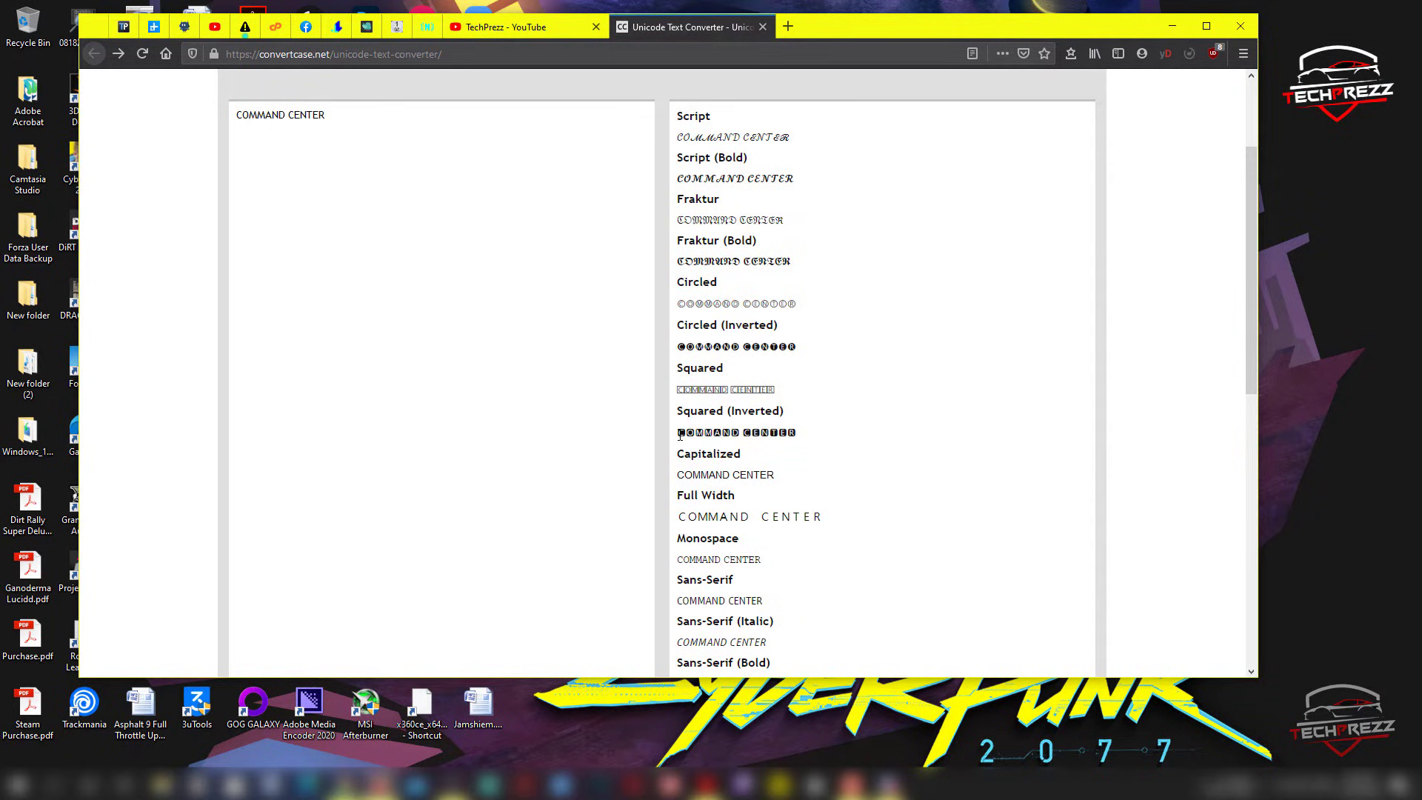
left_click_drag(678, 434, 822, 438)
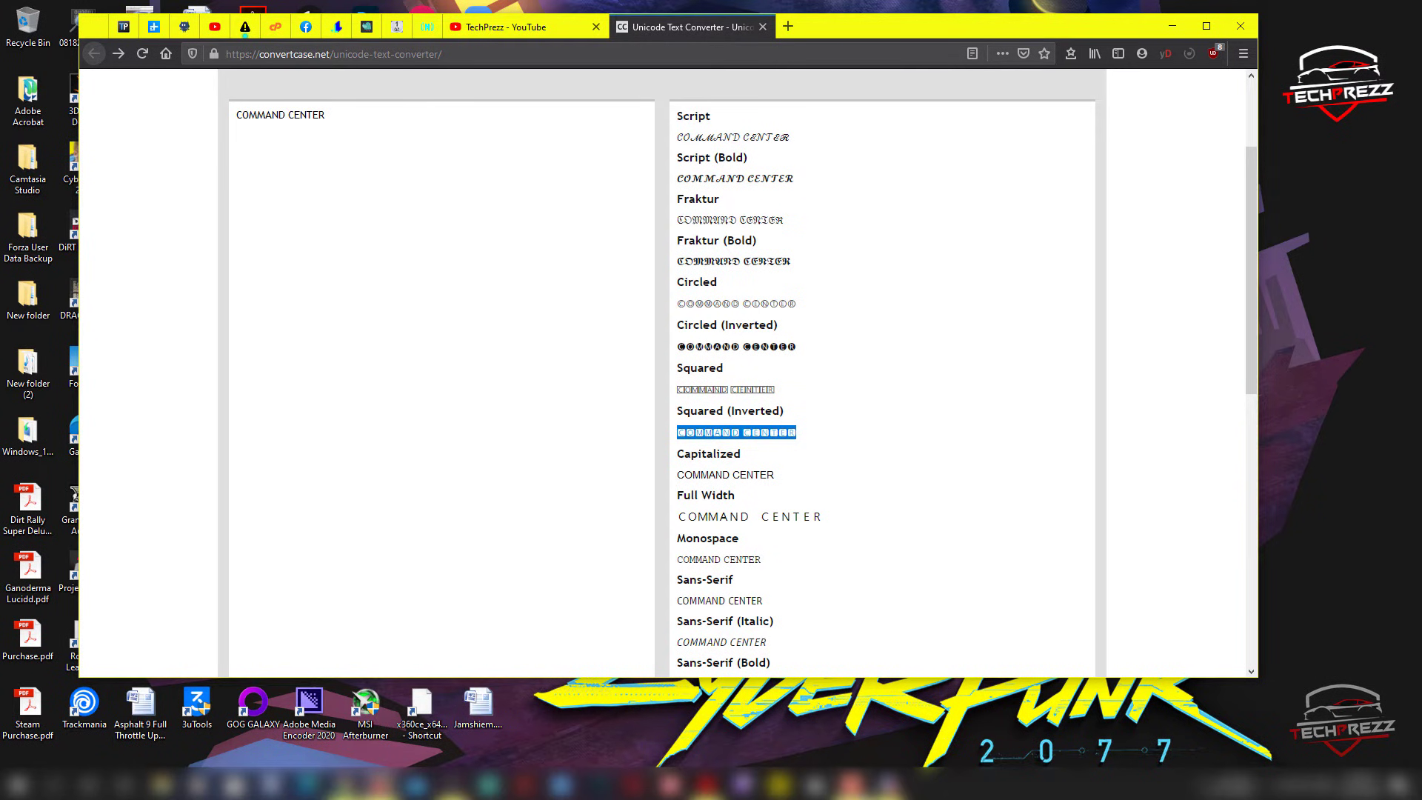
Step: Replace the COMMAND-CENTER channel's name in Discord with the copied Squared (Inverted) text, save, and close the channel settings
left_click(892, 784)
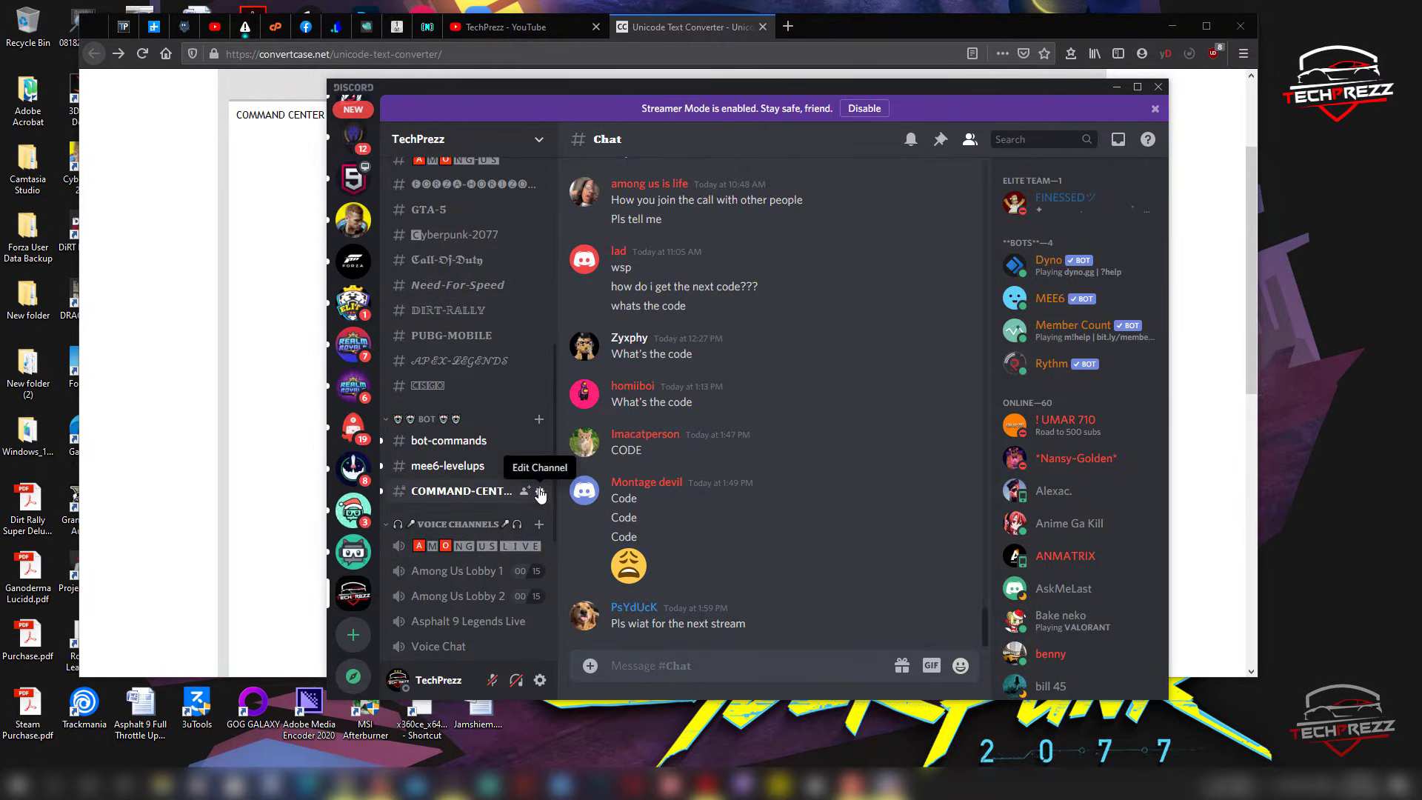
left_click(541, 492)
key("ctrl+a")
key("ctrl+v")
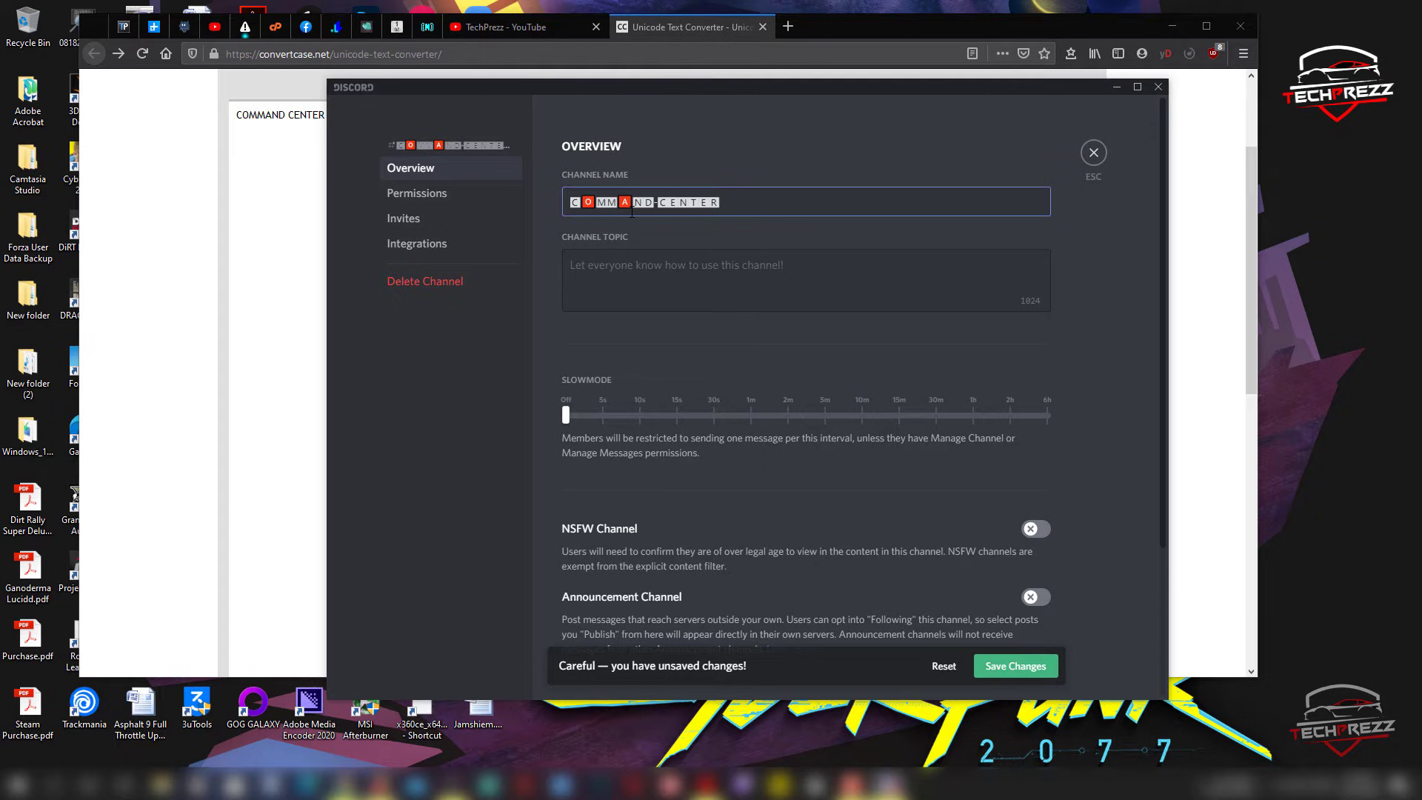
left_click(1007, 665)
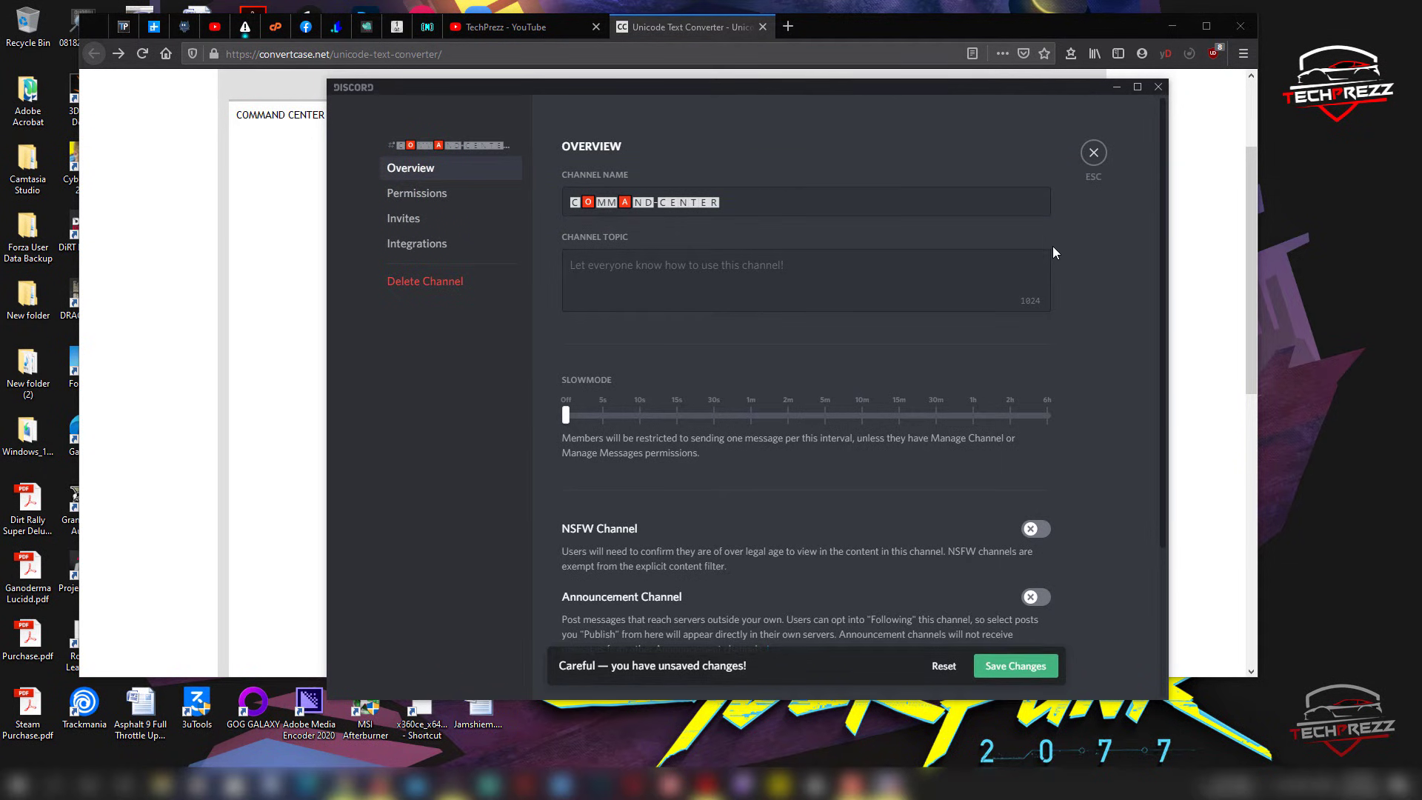
left_click(1102, 157)
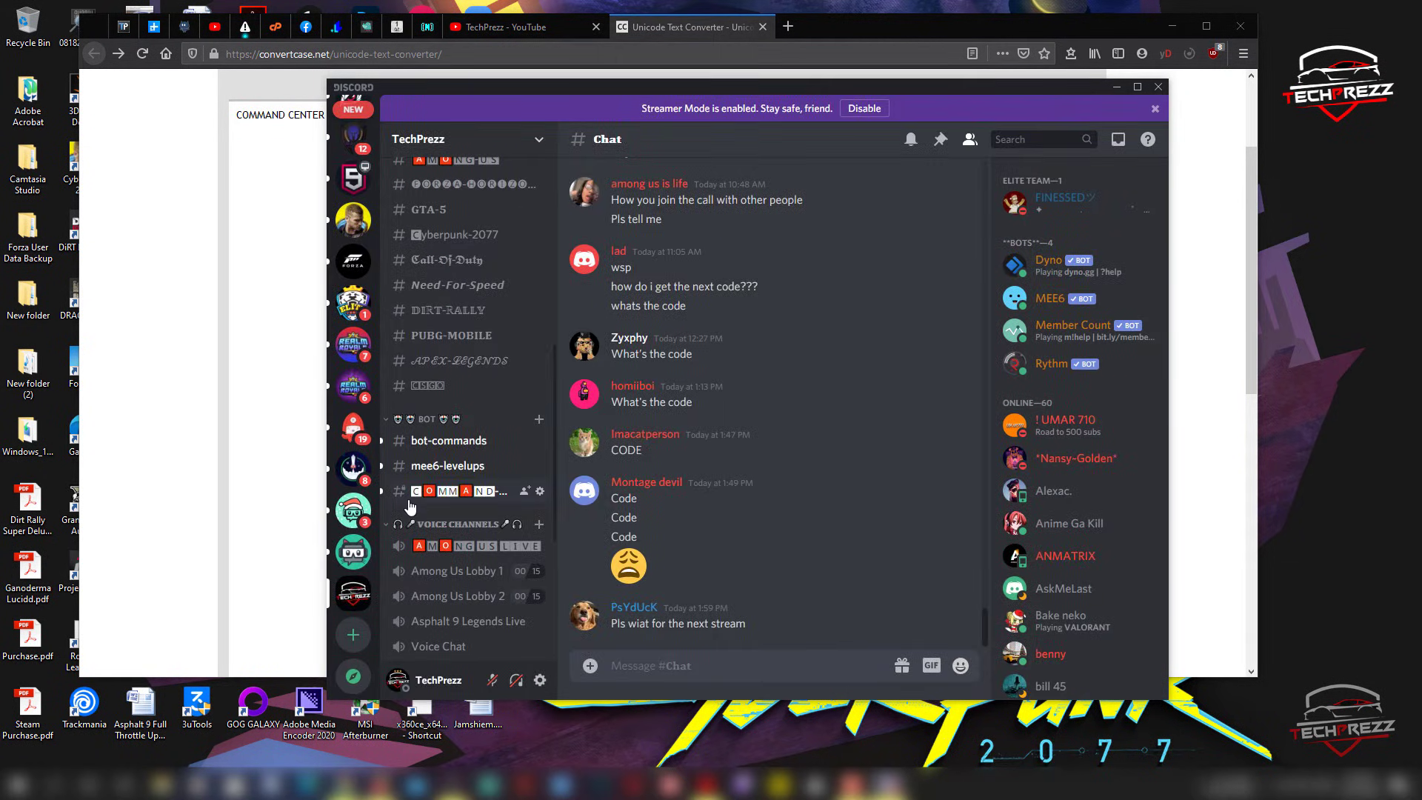
Step: Review the font styles of the channel names in the server's text and games categories
scroll(474, 563, "up", 3)
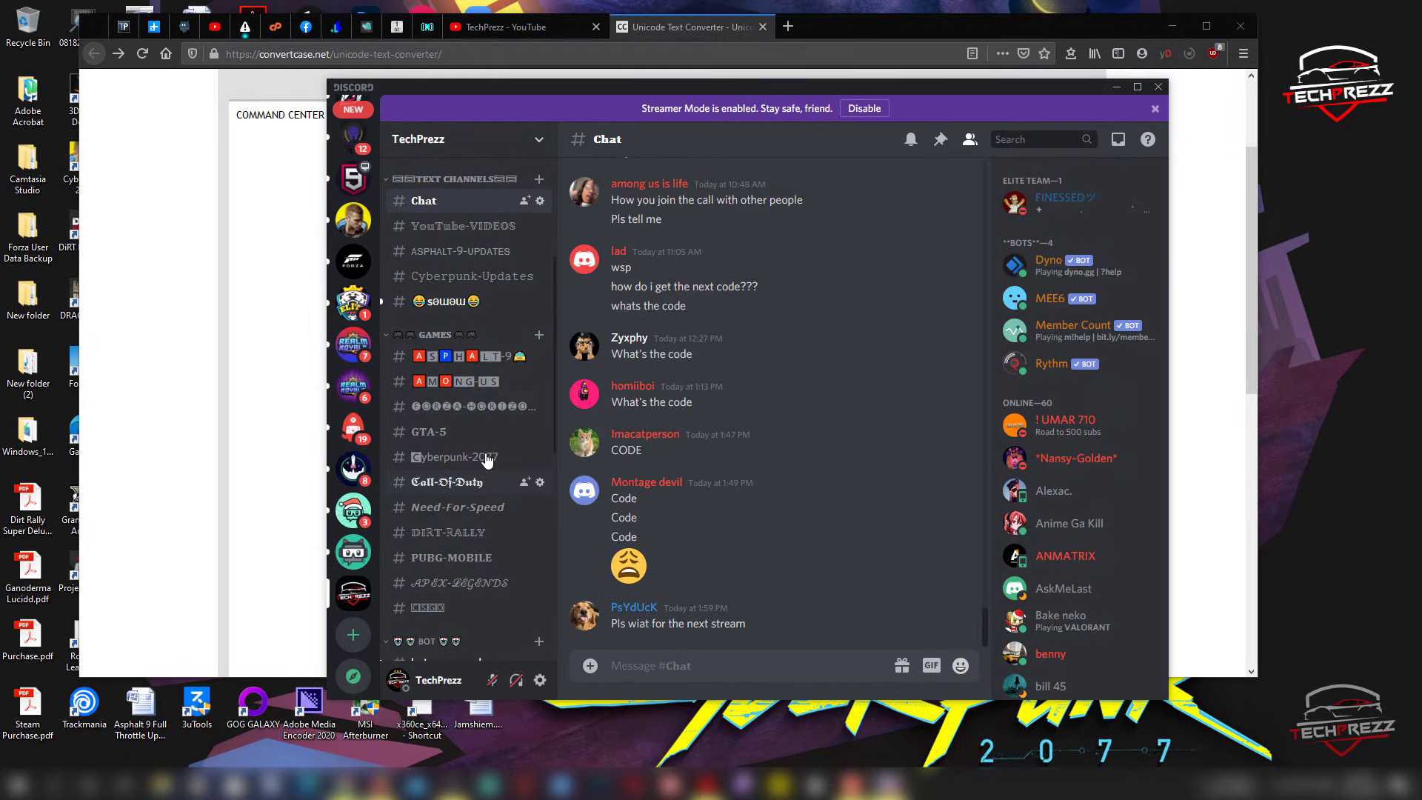
scroll(472, 481, "down", 1)
scroll(471, 481, "up", 1)
scroll(461, 454, "down", 2)
scroll(461, 453, "up", 2)
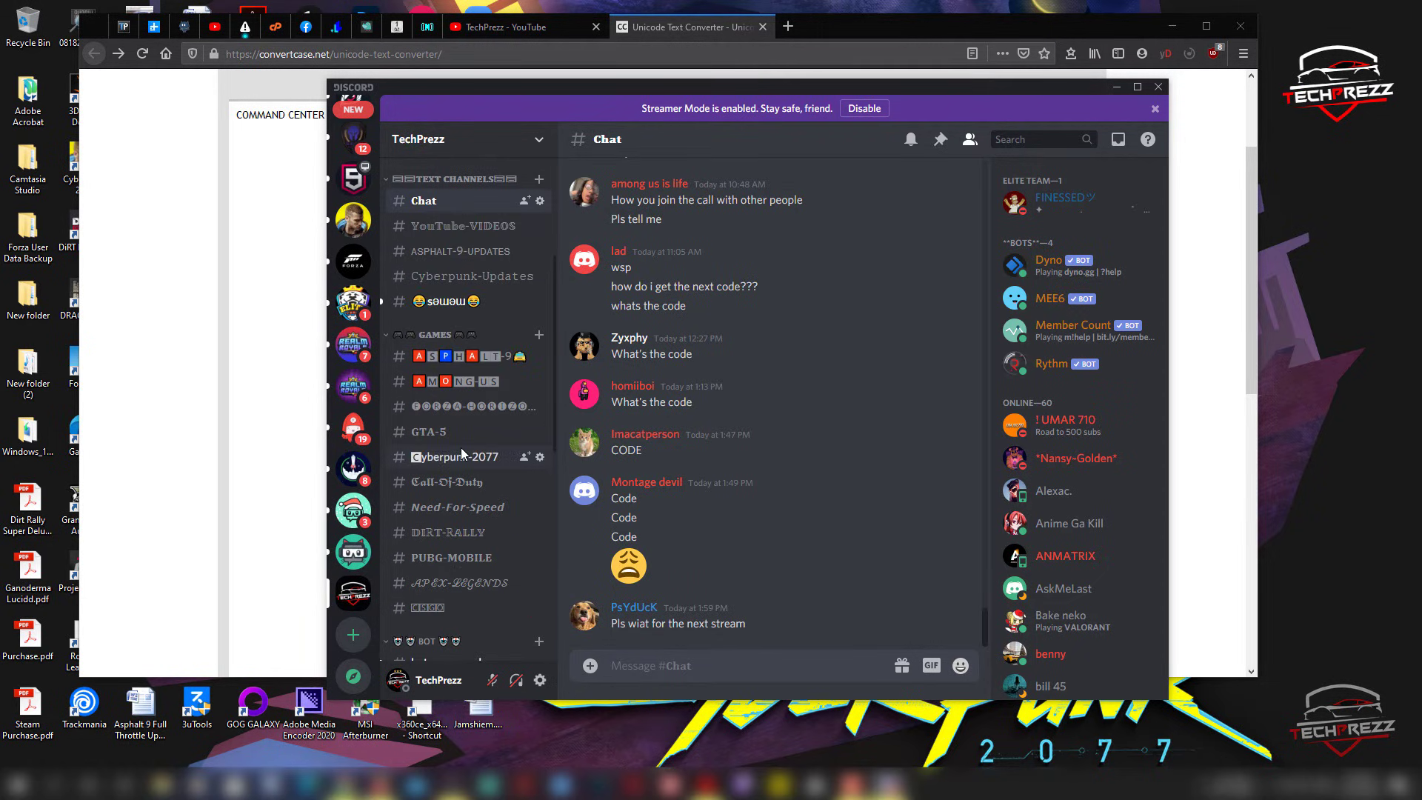